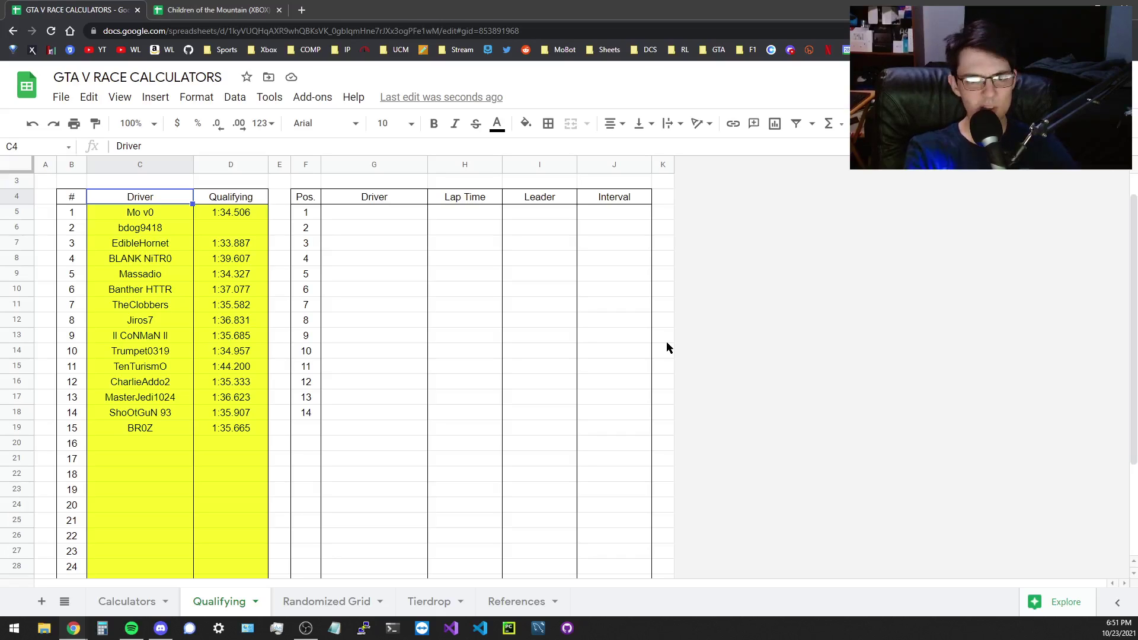
left_click(346, 215)
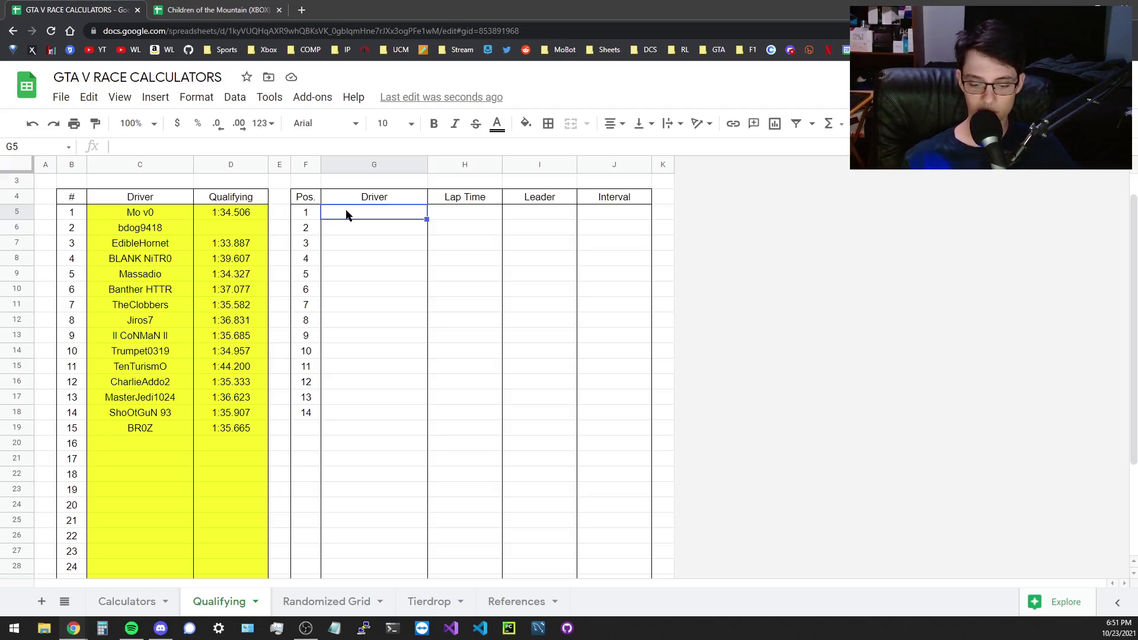
type("=")
key("Escape")
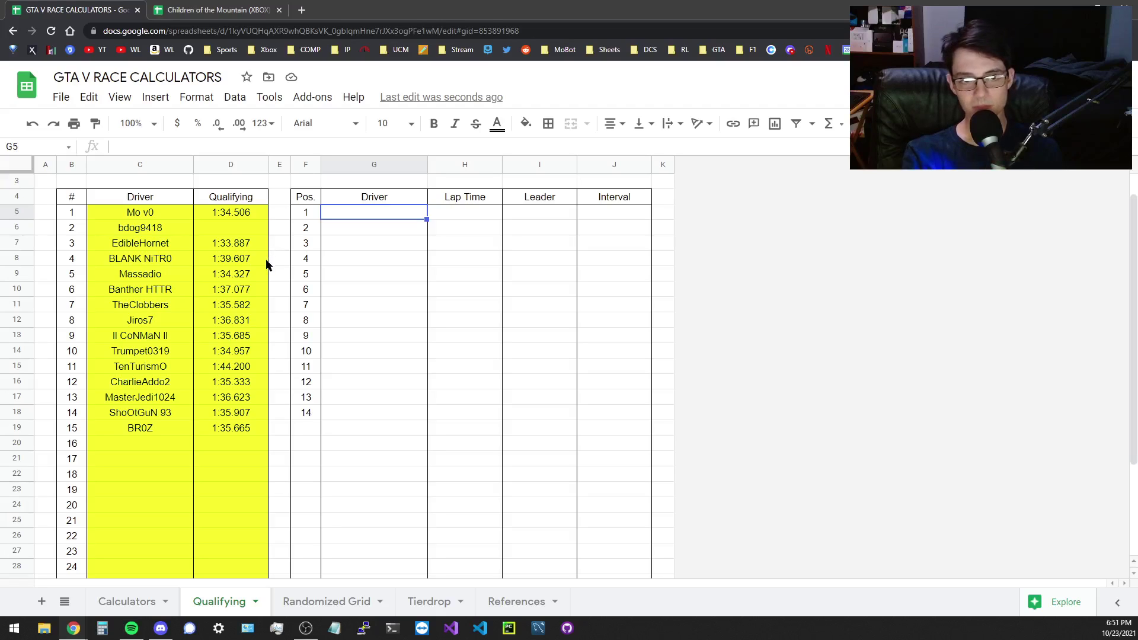
left_click_drag(162, 211, 148, 428)
left_click_drag(219, 428, 231, 221)
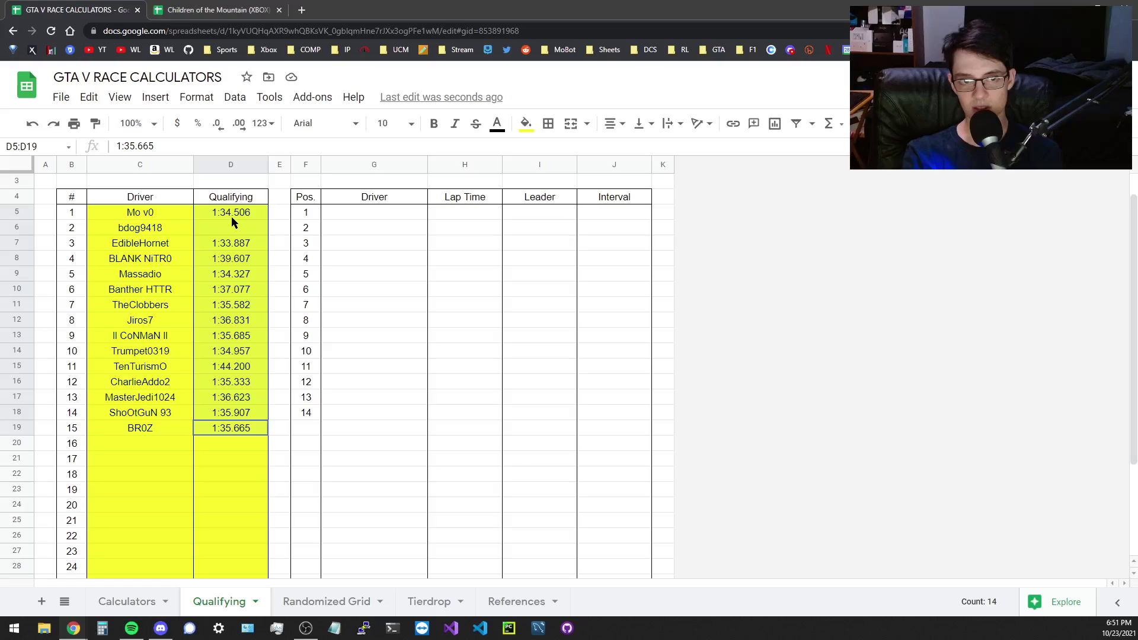
left_click(190, 306)
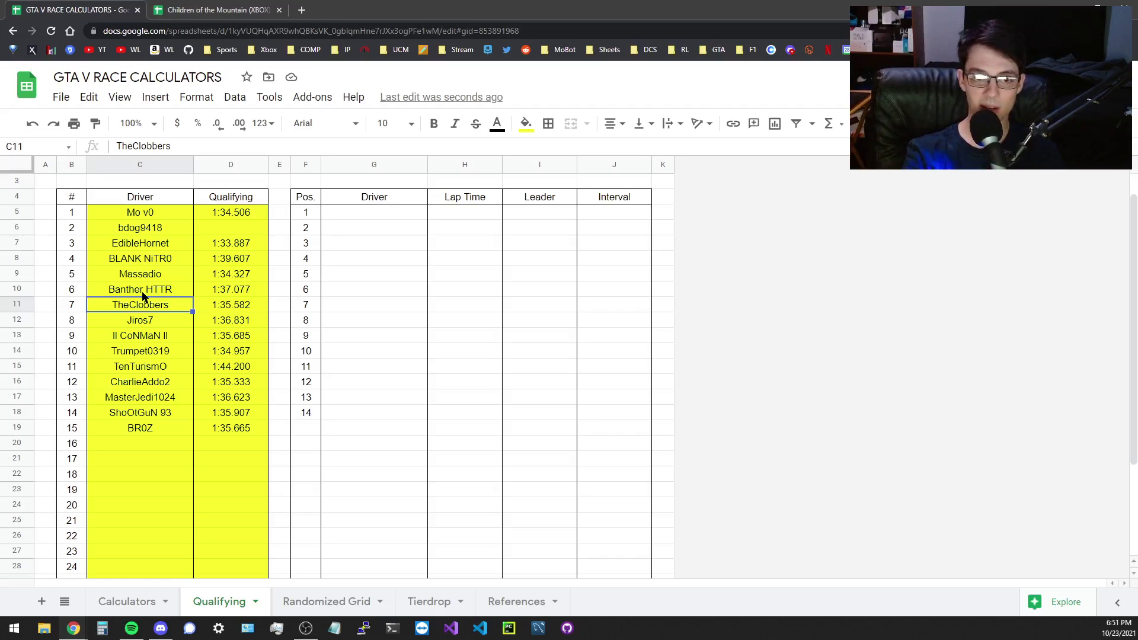
Switch to the Children of the Mountain (XBOX) Season 7 spreadsheet and examine the QUERY formula behind the Time Trial driver list
left_click(172, 8)
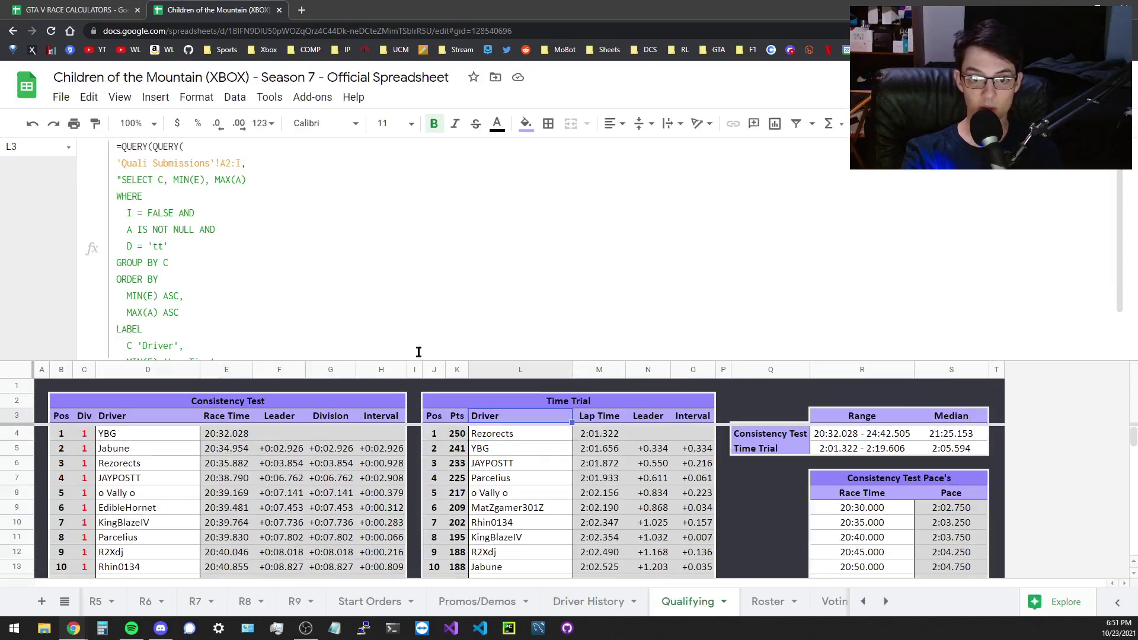
left_click(415, 330)
scroll(407, 318, "down", 1)
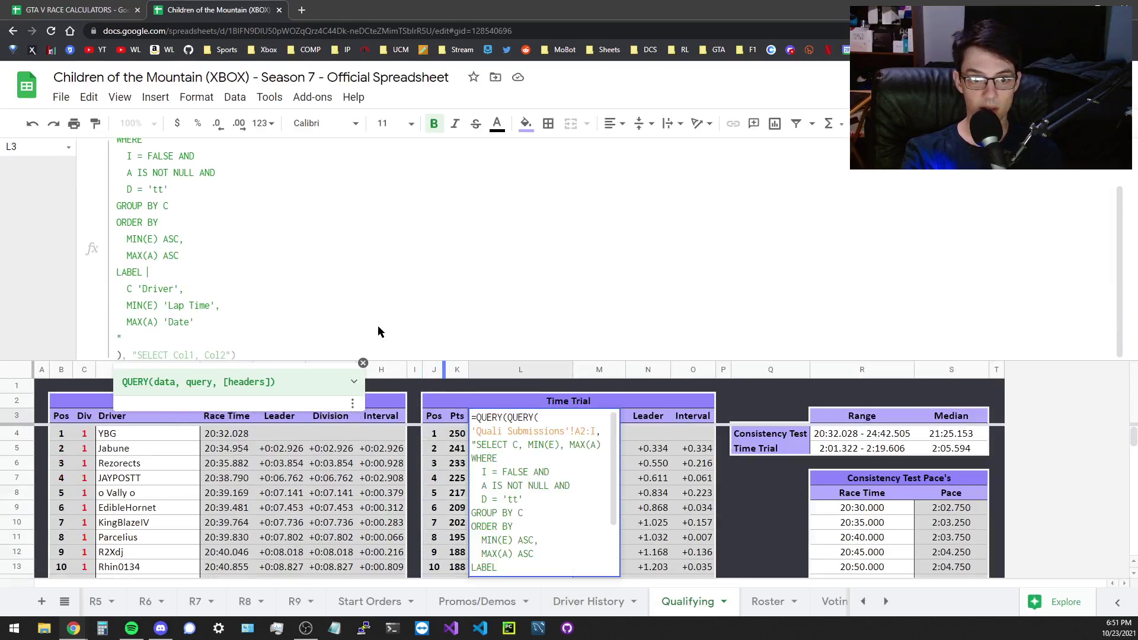
scroll(284, 297, "up", 2)
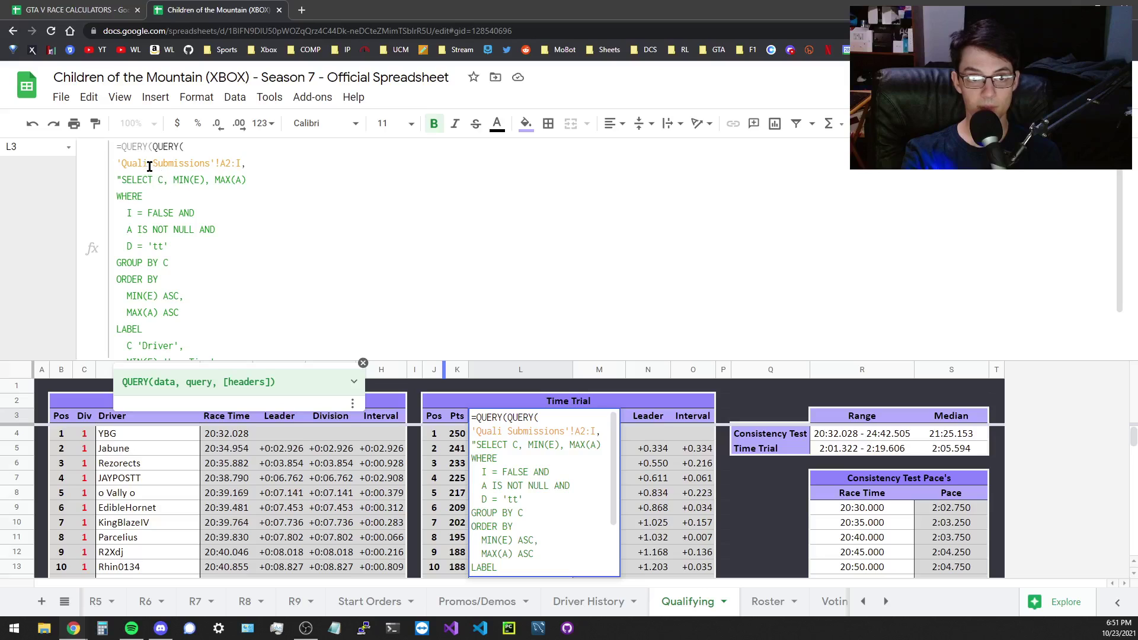
scroll(762, 600, "down", 2)
Look through the submitted times, quali types and invalidated flags in the Quali Submissions sheet
left_click(770, 602)
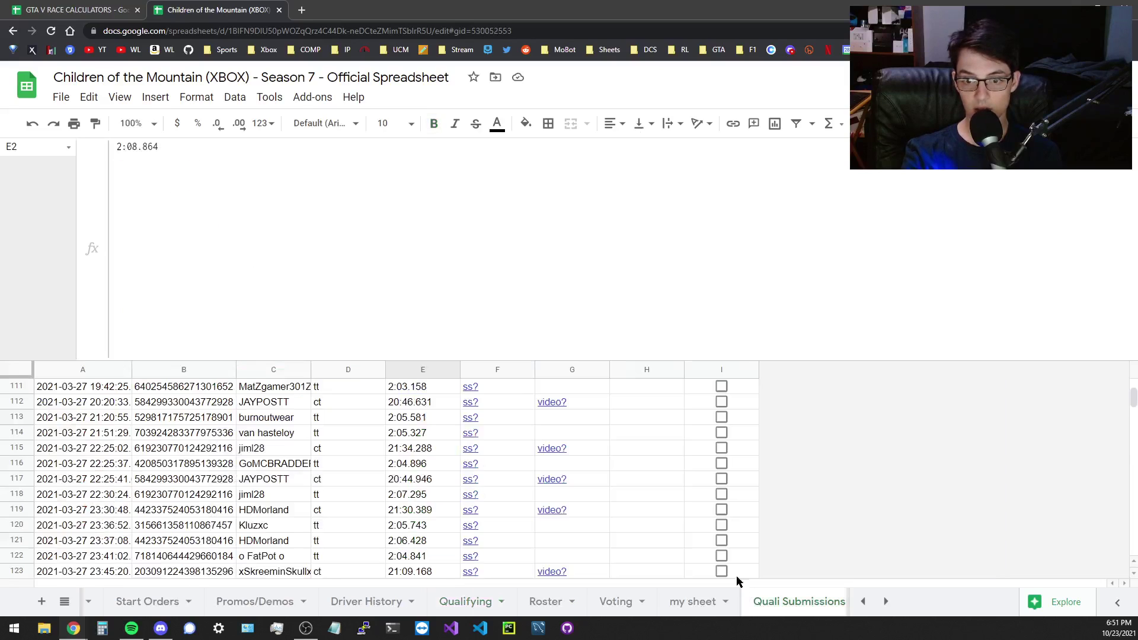
scroll(331, 401, "down", 5)
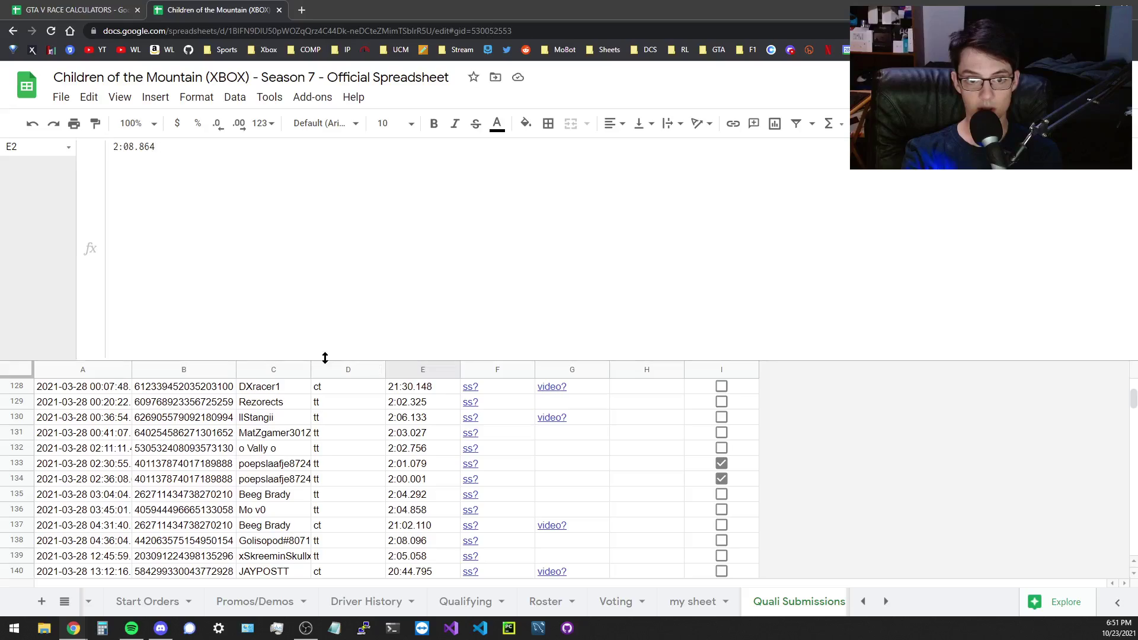
left_click_drag(325, 358, 310, 296)
scroll(305, 448, "up", 12)
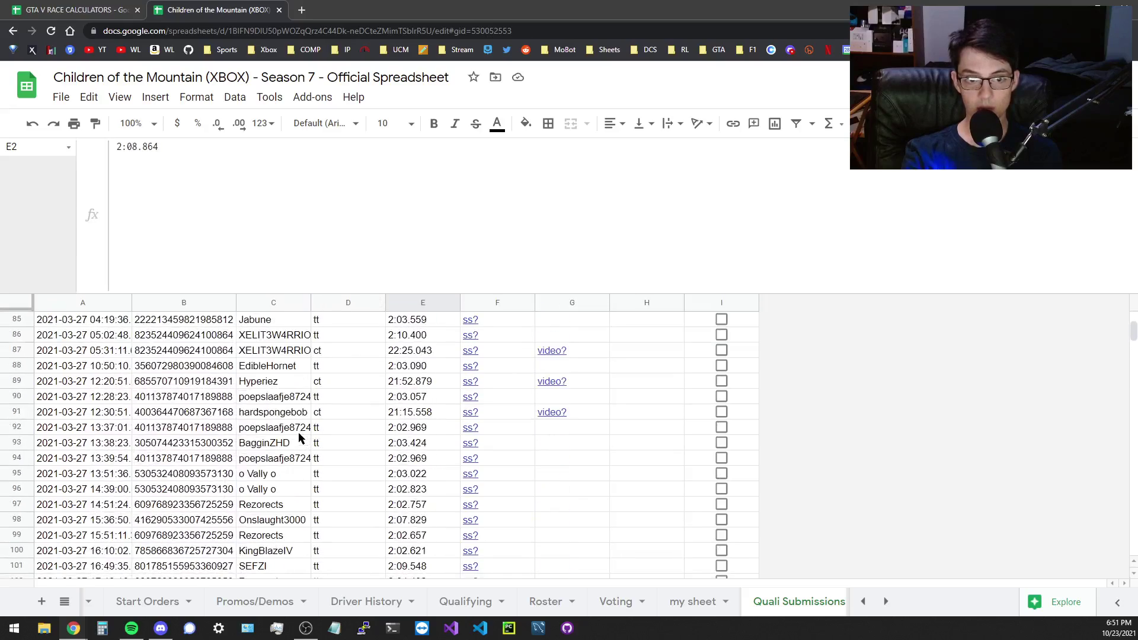
scroll(295, 424, "up", 20)
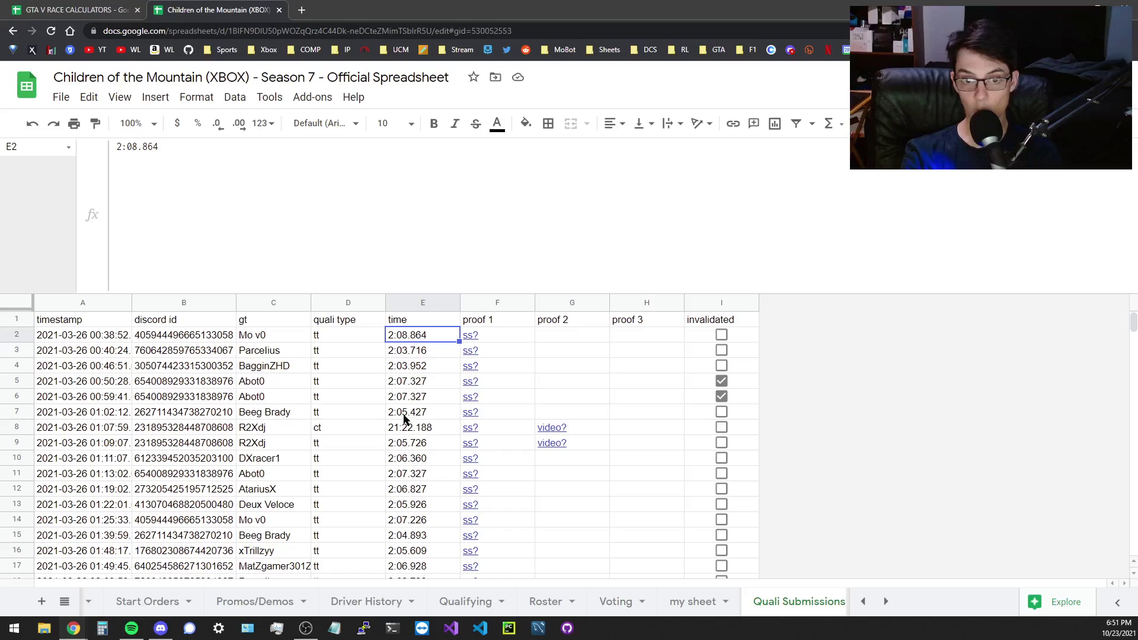
scroll(409, 427, "down", 12)
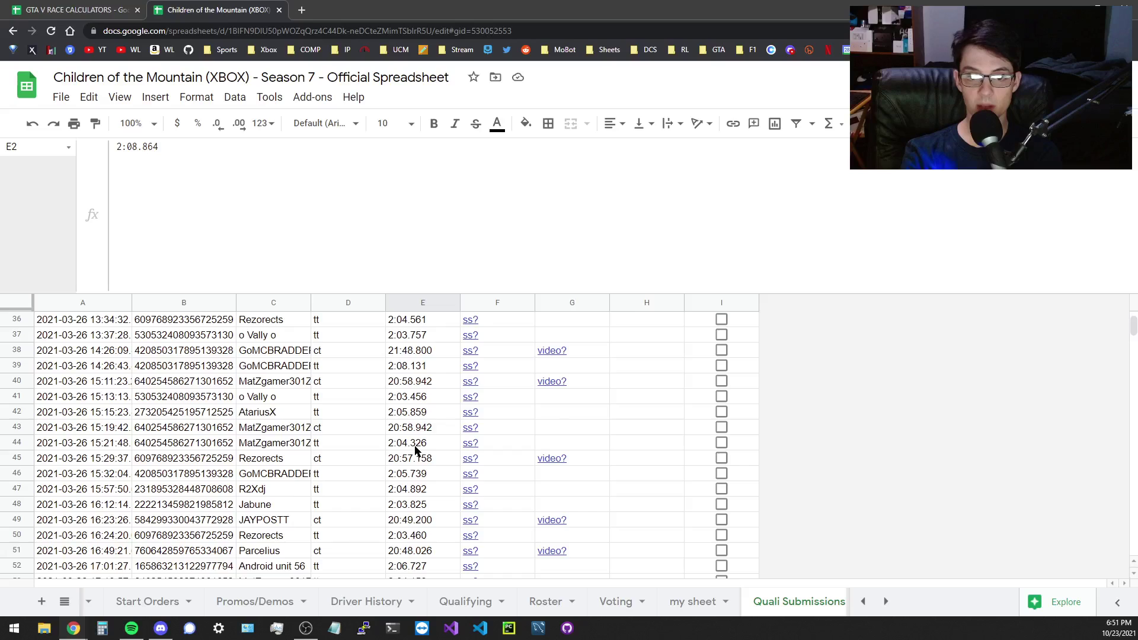
scroll(418, 447, "up", 12)
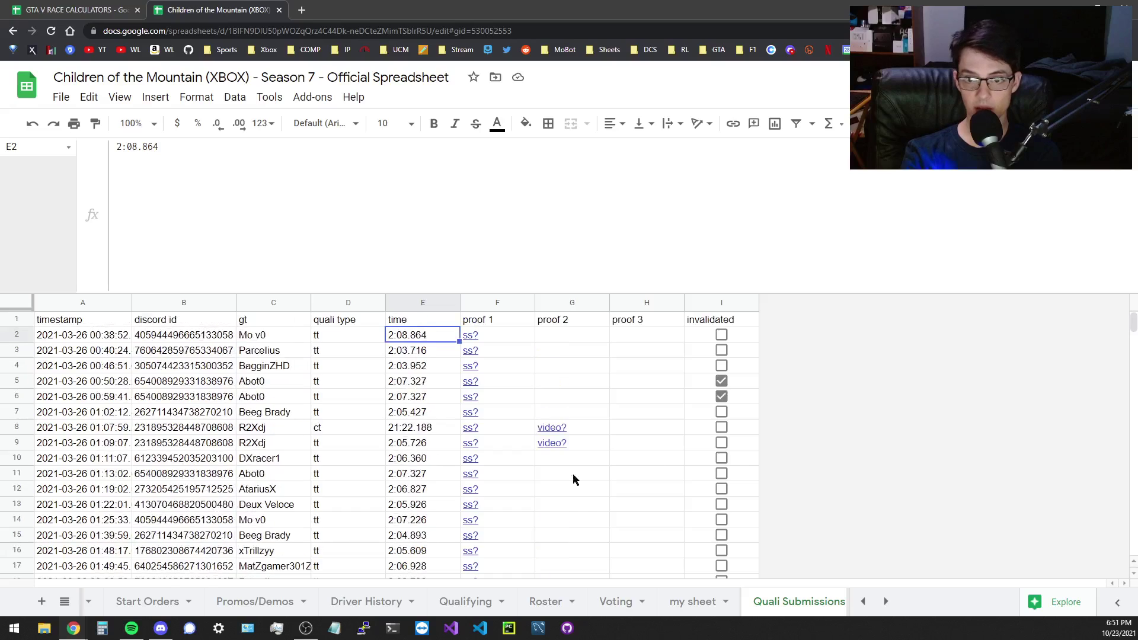
Return to the Qualifying sheet and review the Time Trial QUERY formula's WHERE, GROUP BY, ORDER BY and LABEL clauses
left_click(484, 602)
left_click(502, 366)
left_click(500, 353)
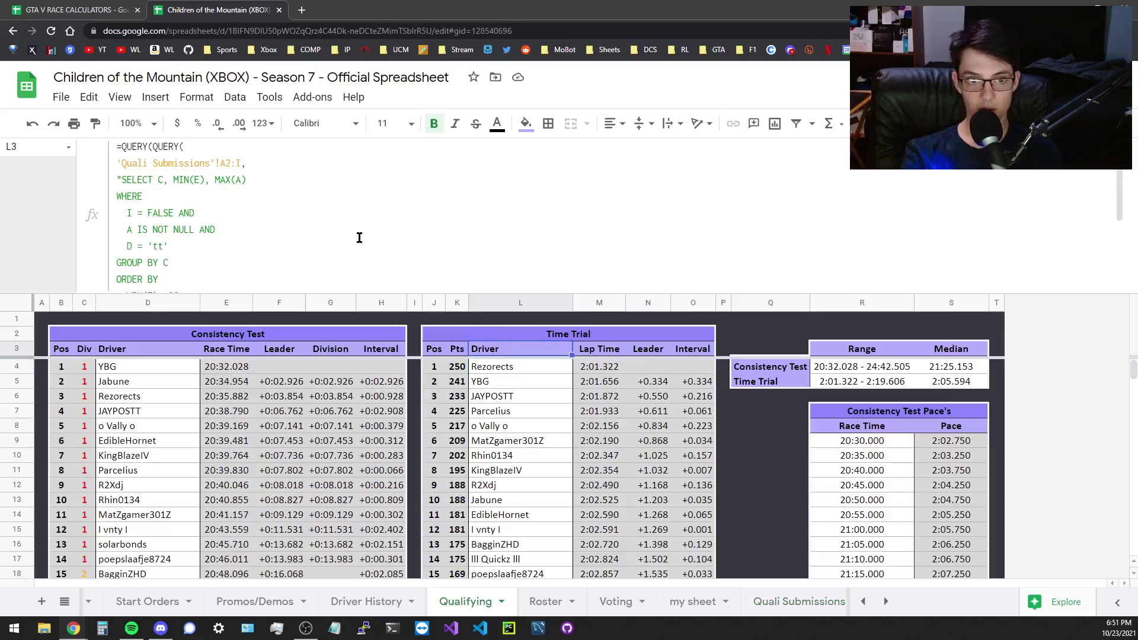
scroll(355, 236, "down", 3)
scroll(265, 216, "up", 3)
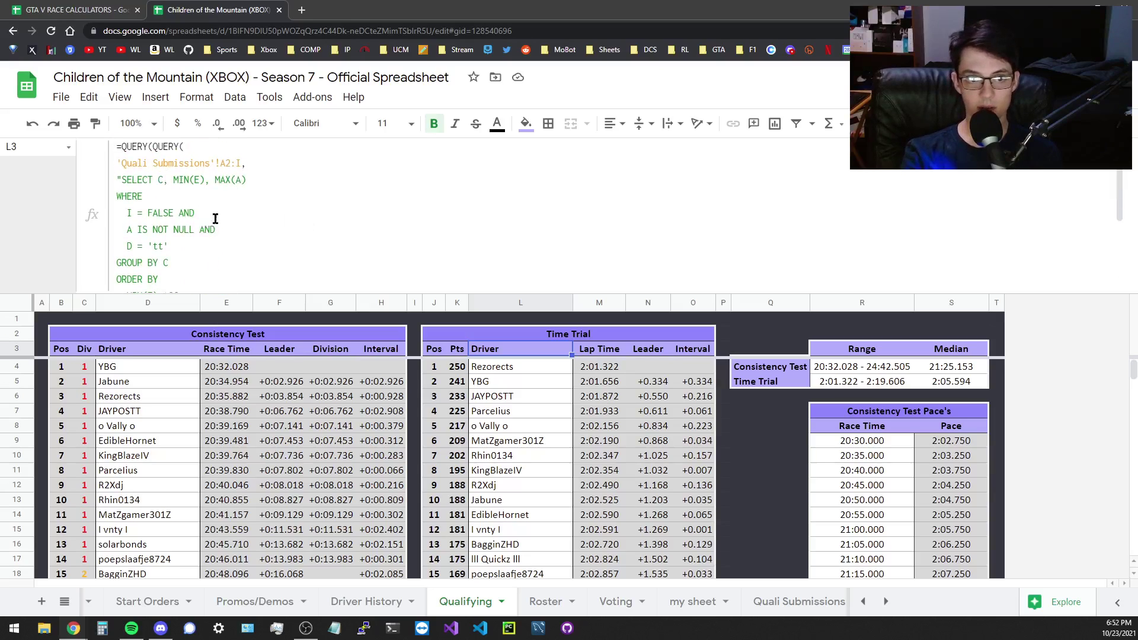
scroll(203, 237, "down", 1)
scroll(203, 236, "down", 3)
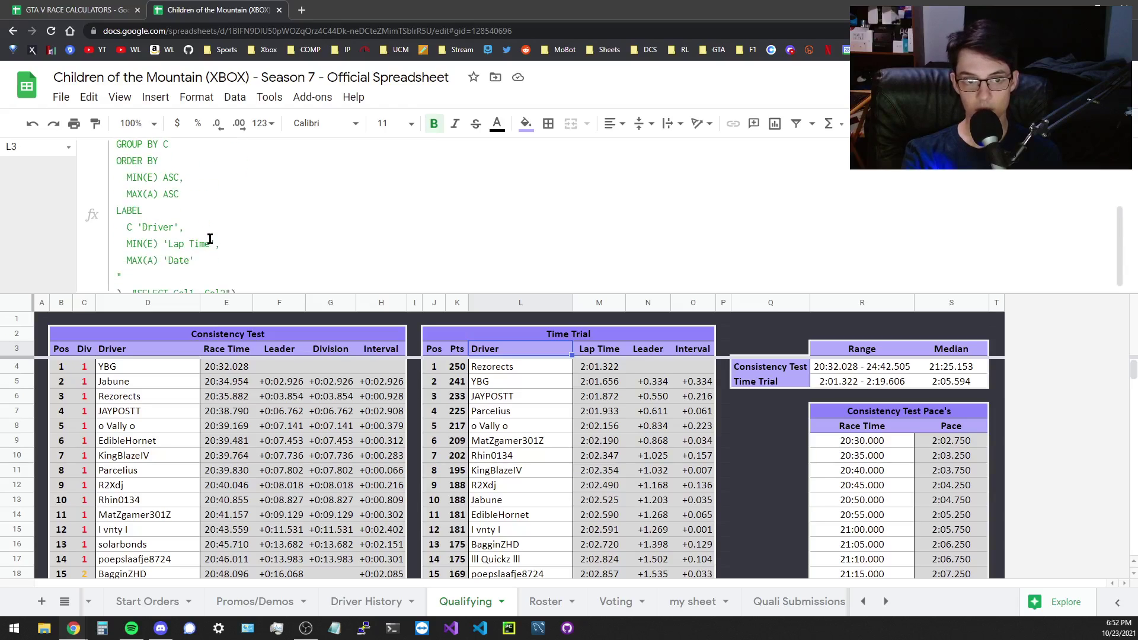
scroll(208, 238, "up", 4)
scroll(210, 239, "down", 3)
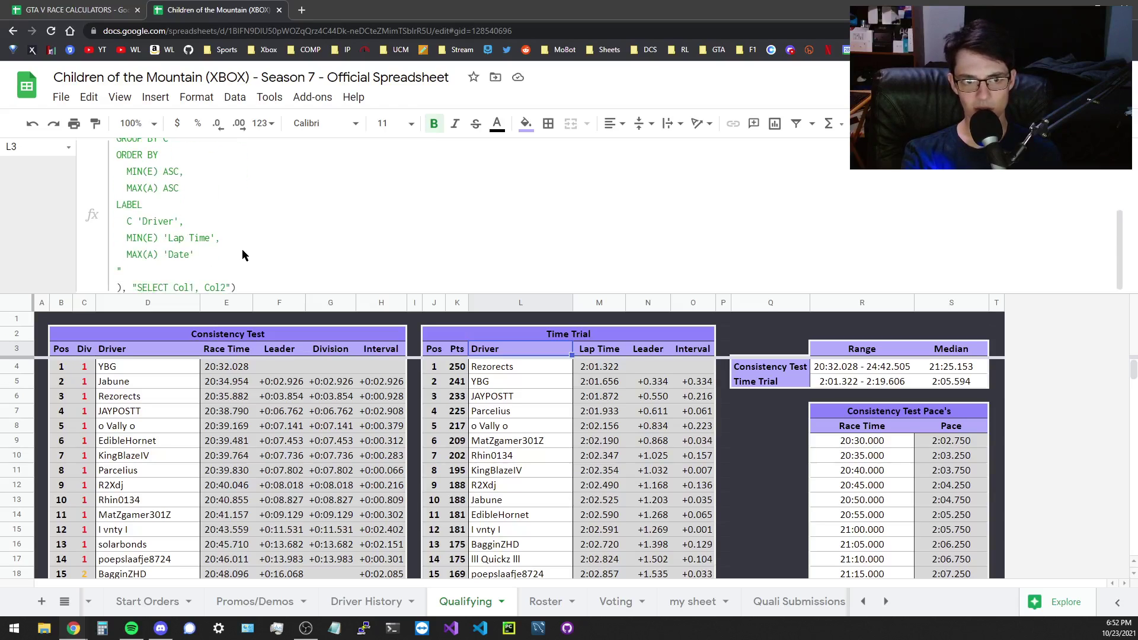
scroll(243, 252, "up", 3)
Switch back to the GTA V RACE CALCULATORS spreadsheet and enter =SORT(C5:D34,2,TRUE) in cell G5
key("ctrl+shift+Tab")
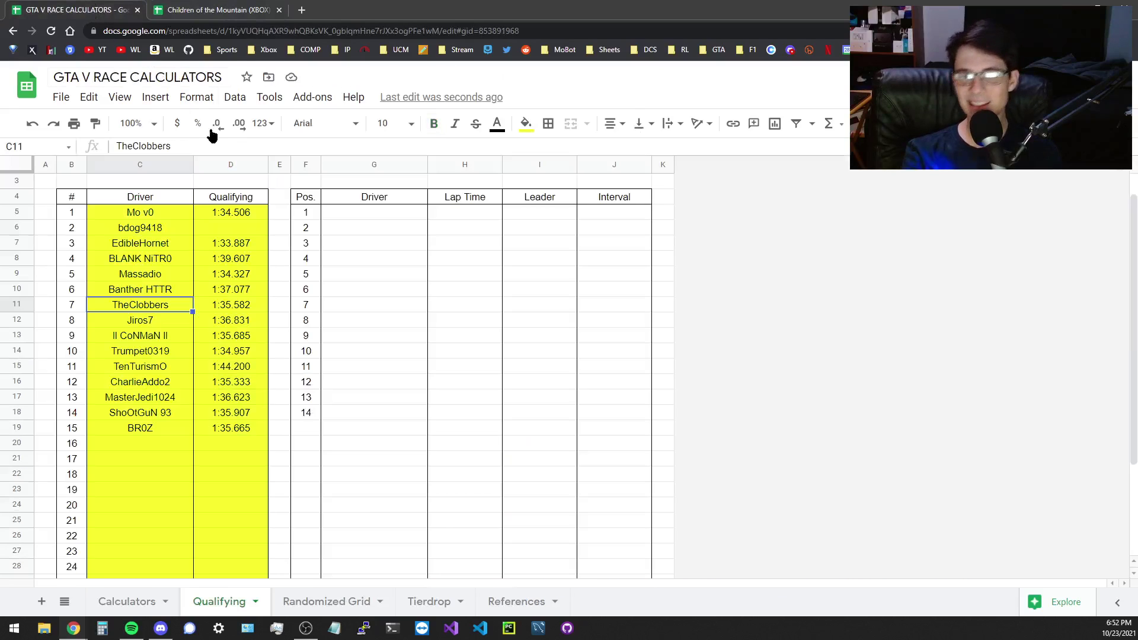
left_click_drag(144, 217, 148, 397)
left_click_drag(236, 213, 234, 398)
left_click(391, 210)
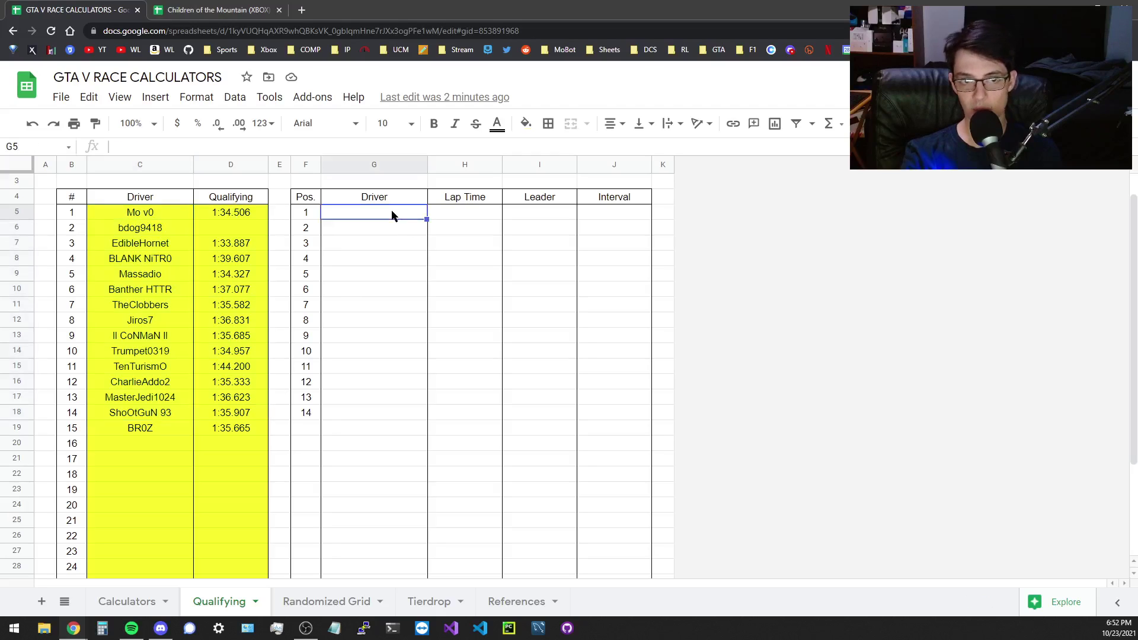
type("=")
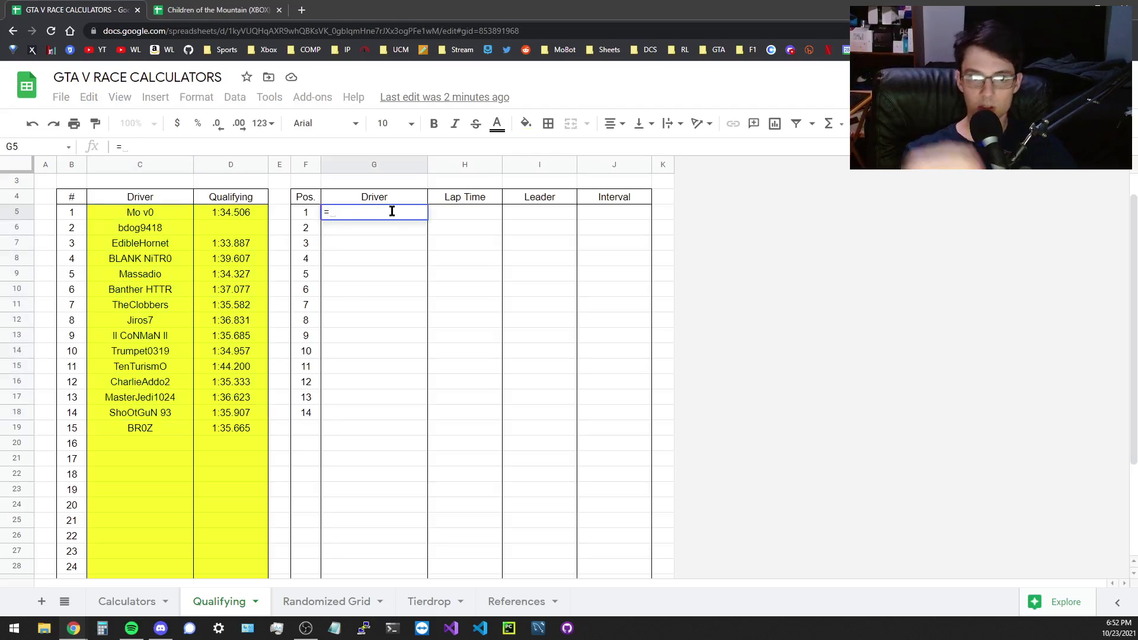
type("so")
key("Tab")
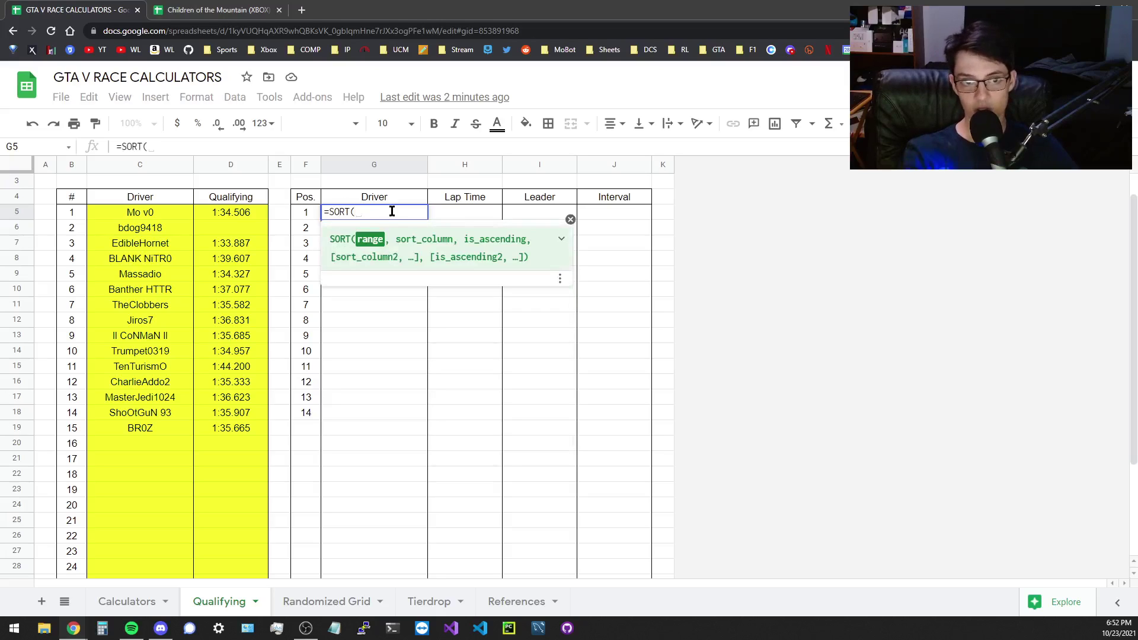
left_click_drag(143, 213, 232, 523)
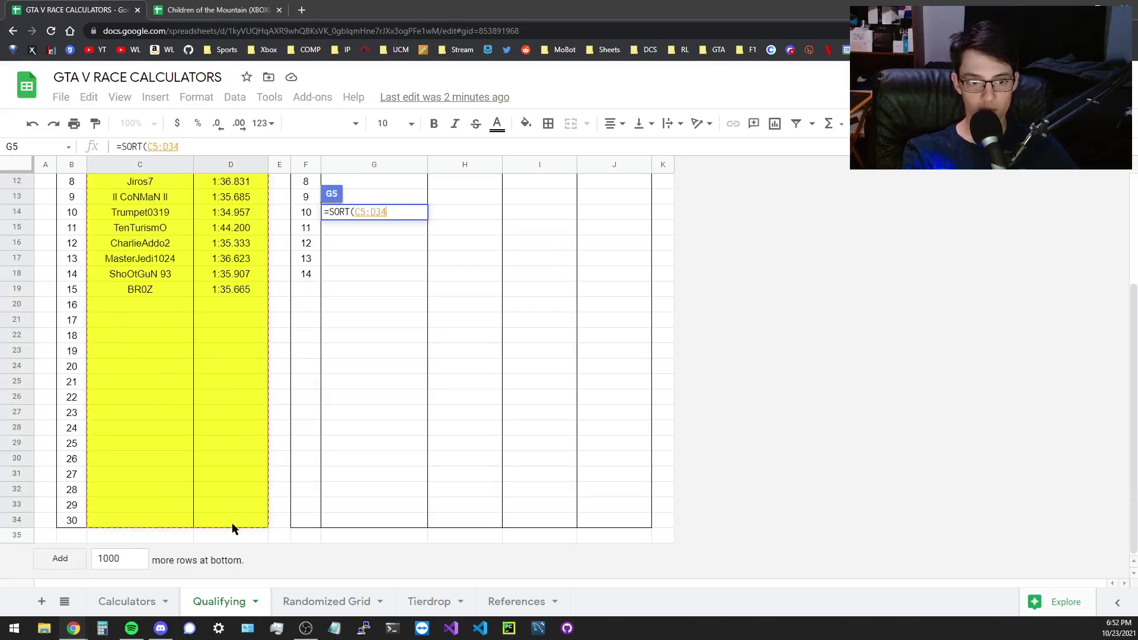
scroll(246, 396, "up", 4)
type(",")
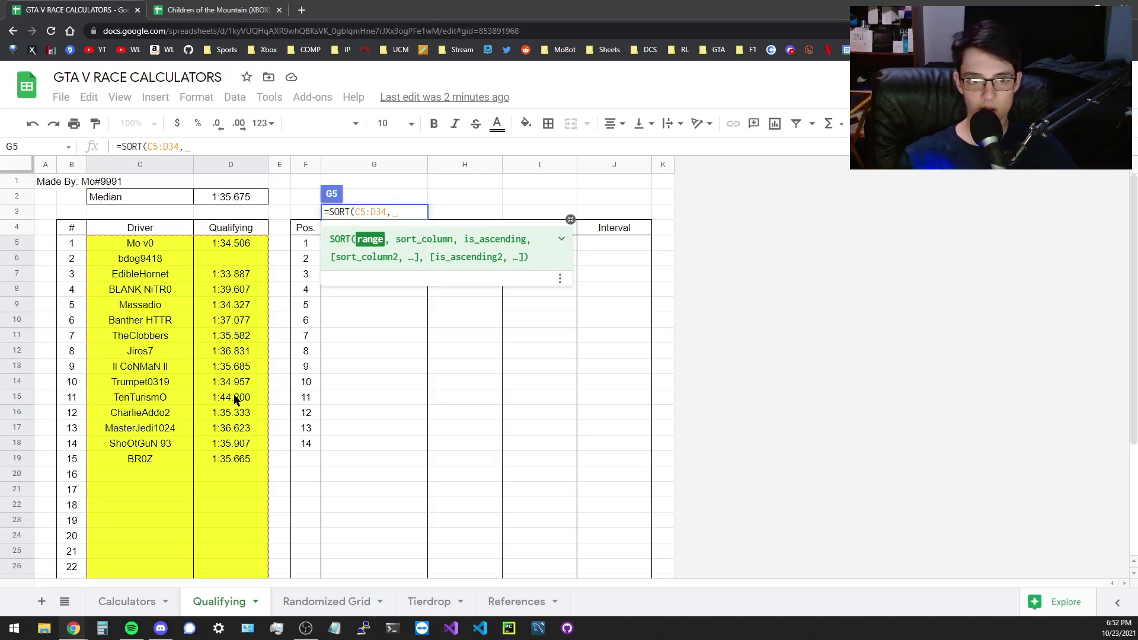
type("2,TRUE)")
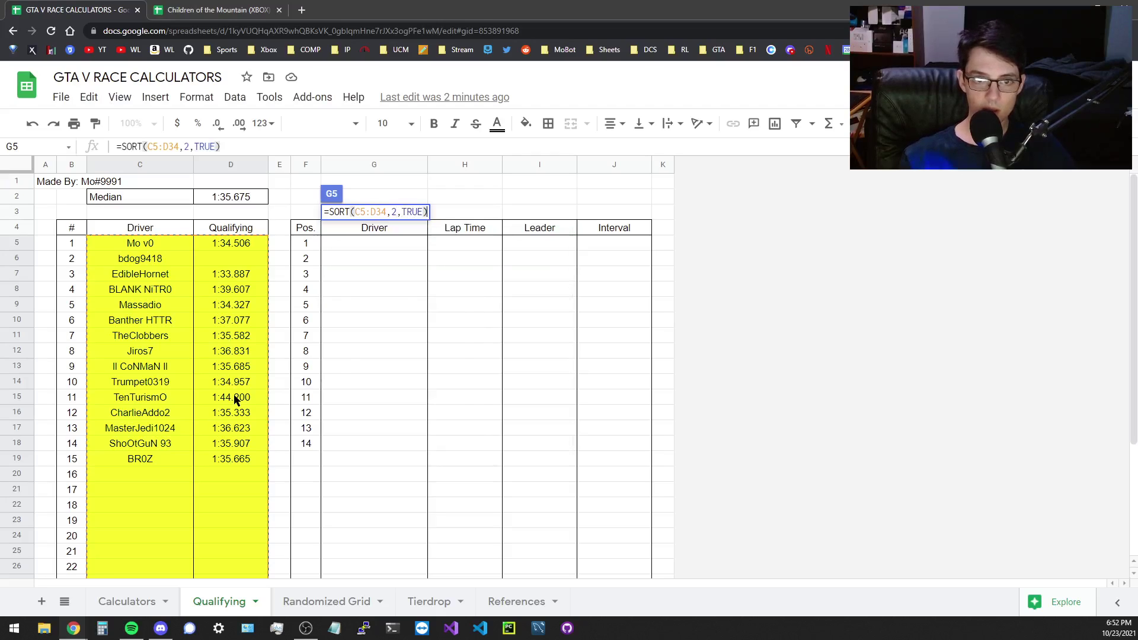
key("Return")
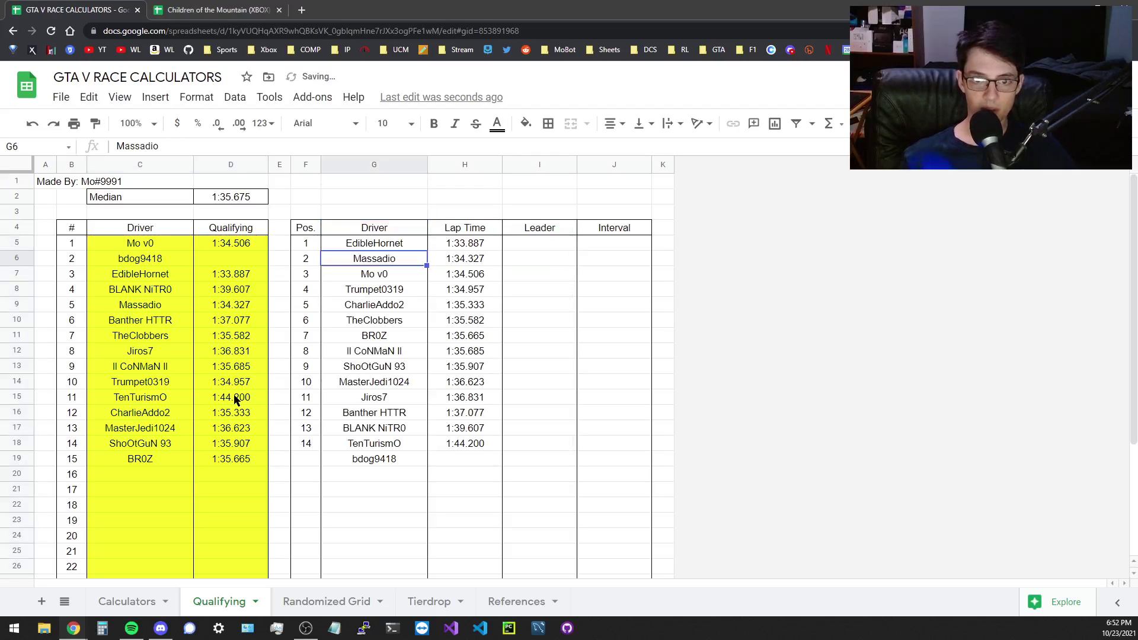
key("Up")
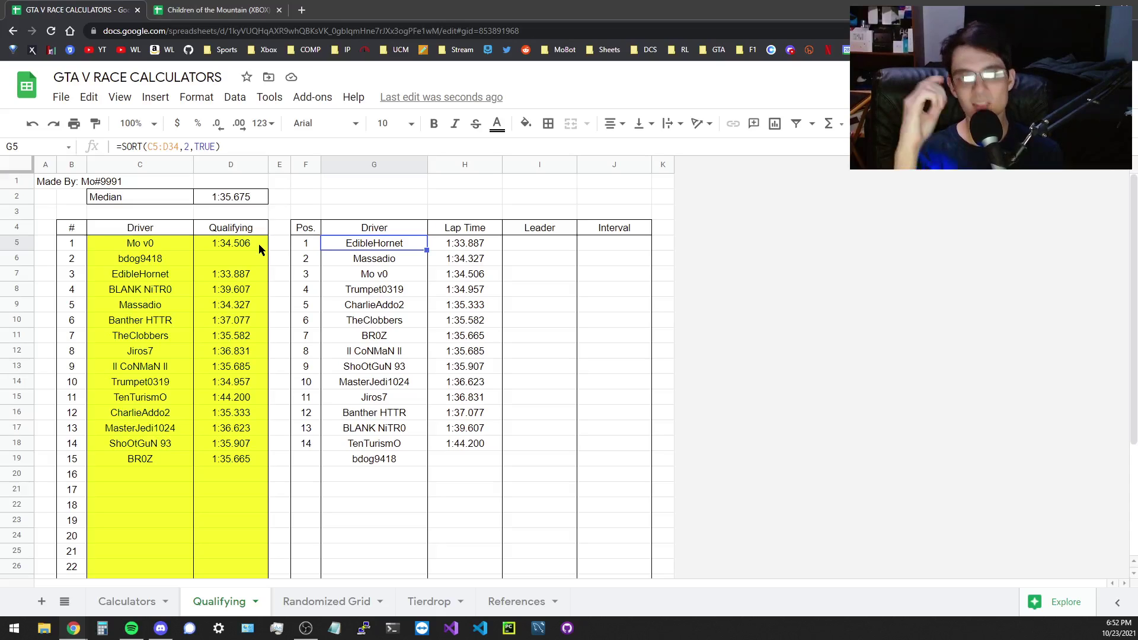
key("Return")
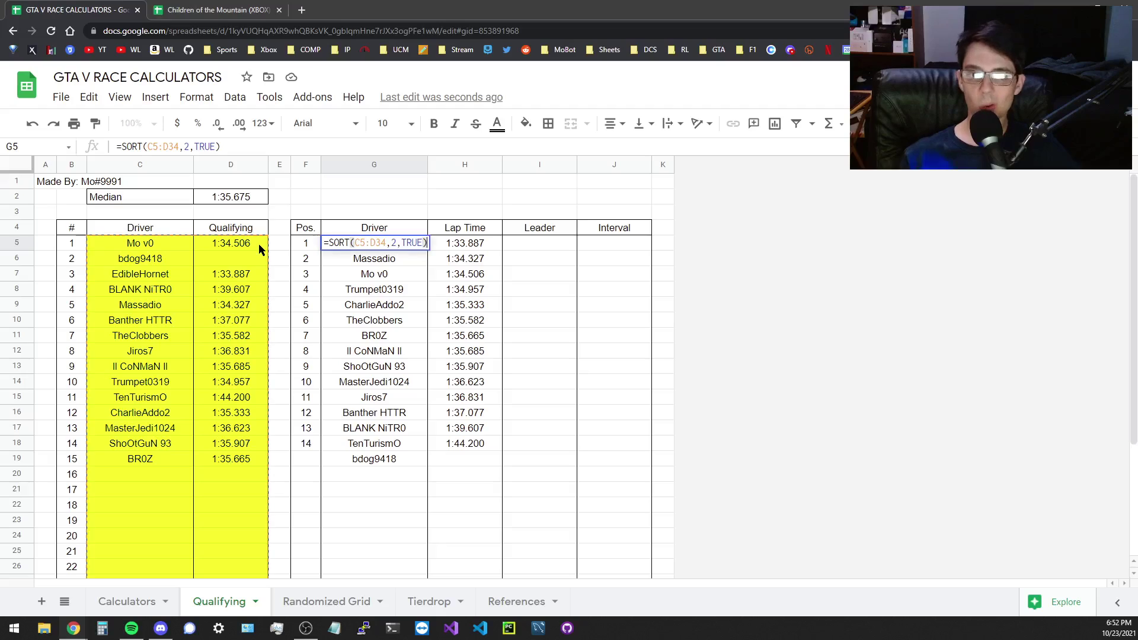
key("Left")
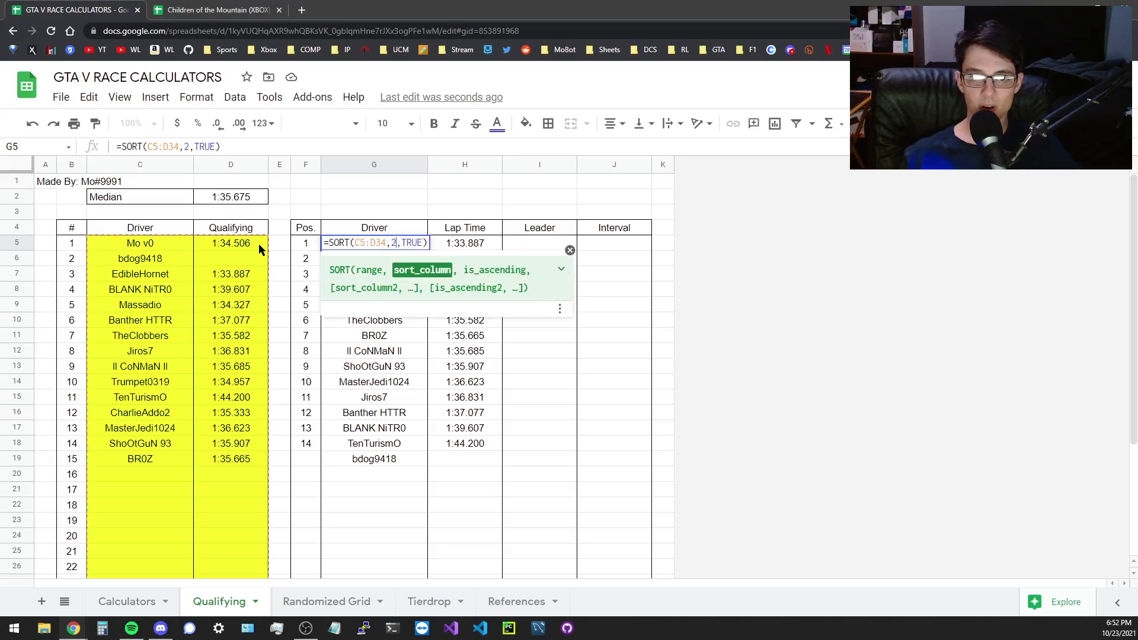
key("BackSpace")
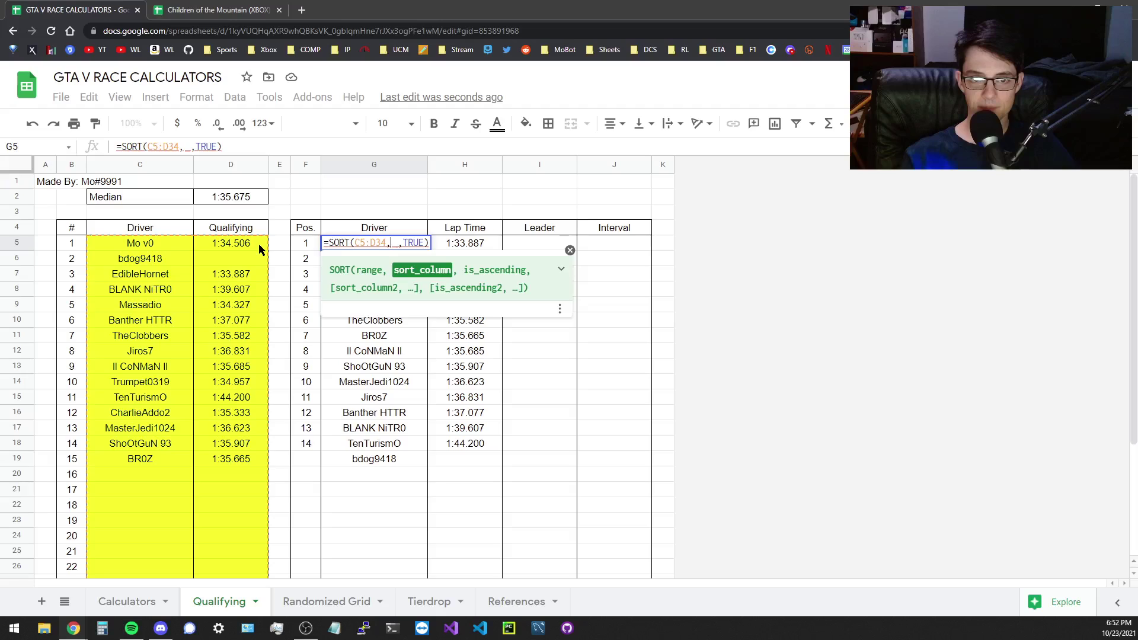
key("Escape")
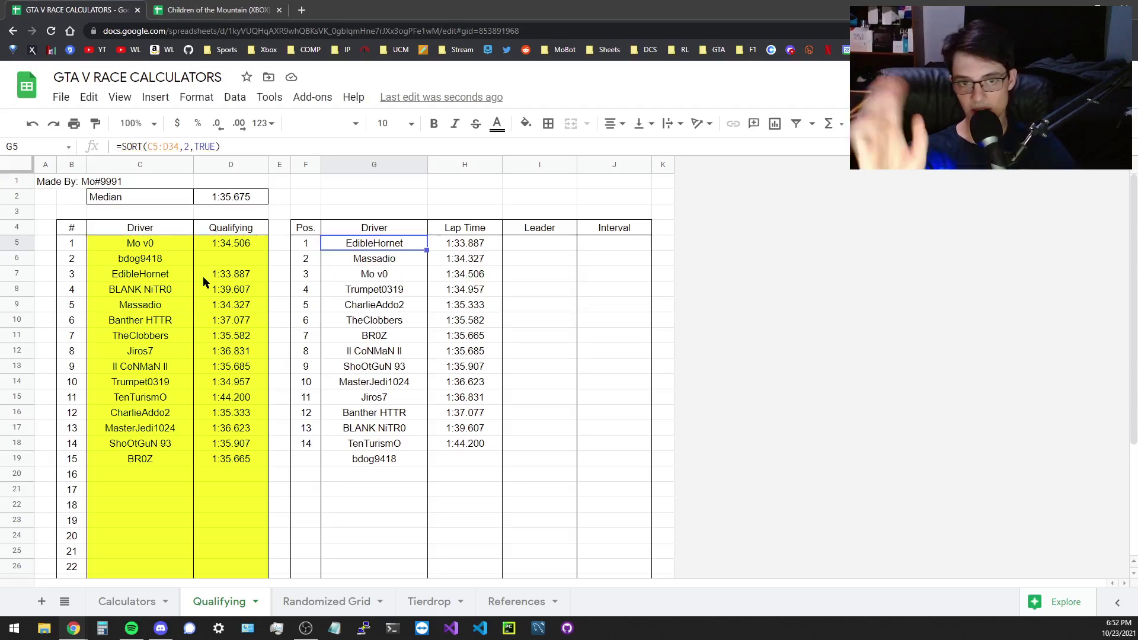
Delete the leftover INDEX/MATCH formula from cell I6 in the Leader column
key("Down")
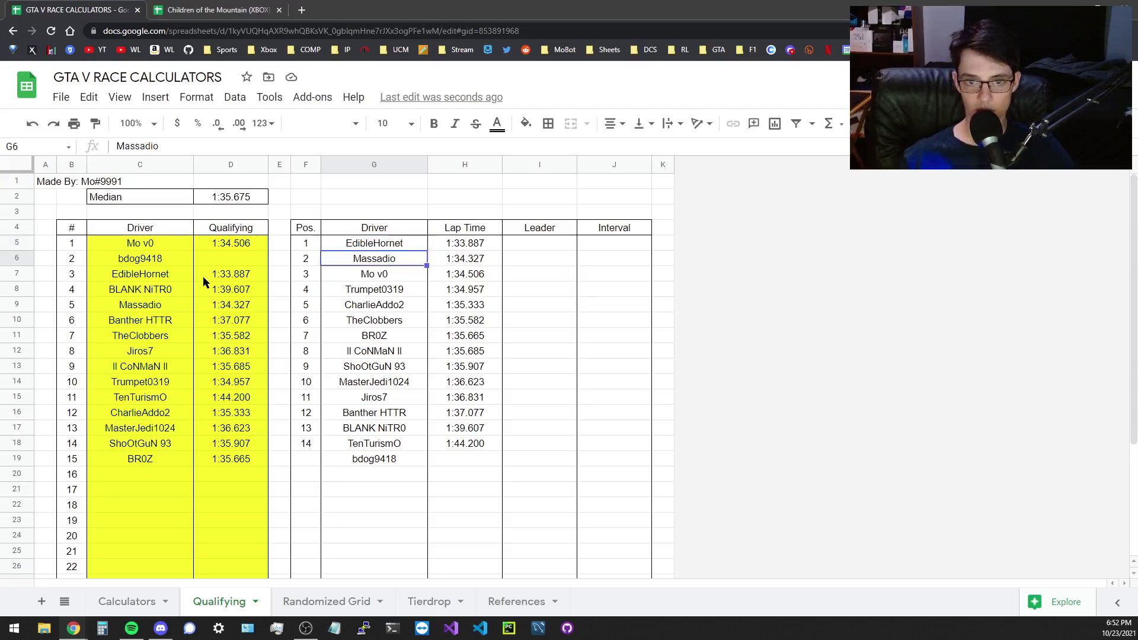
key("Right")
key("Right")
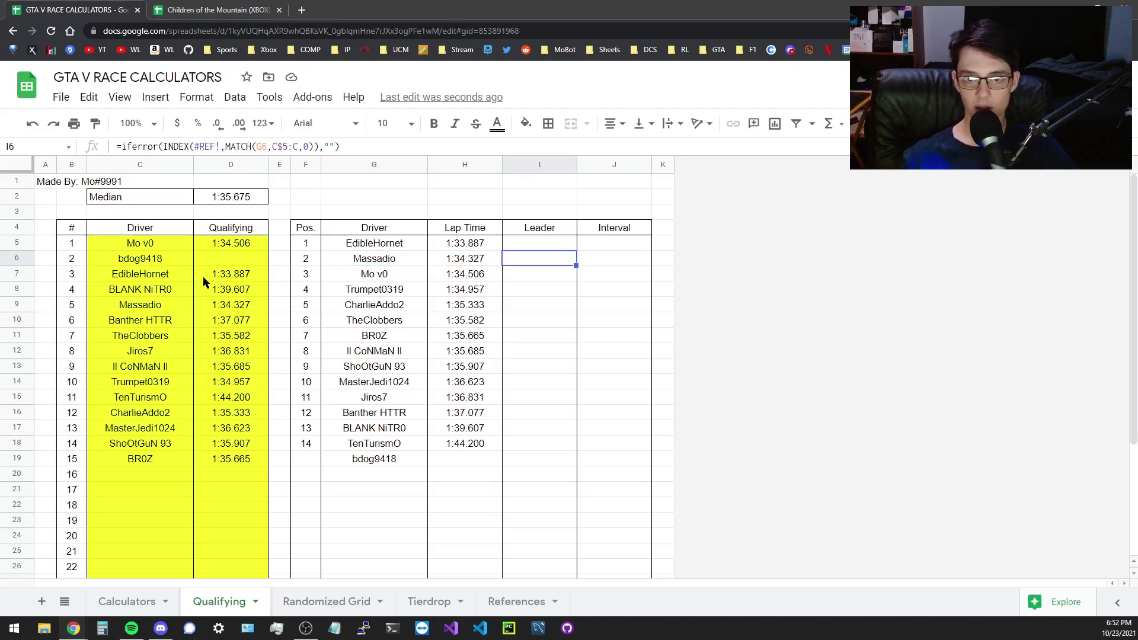
key("Delete")
key("Right")
key("Left")
key("Left")
key("Up")
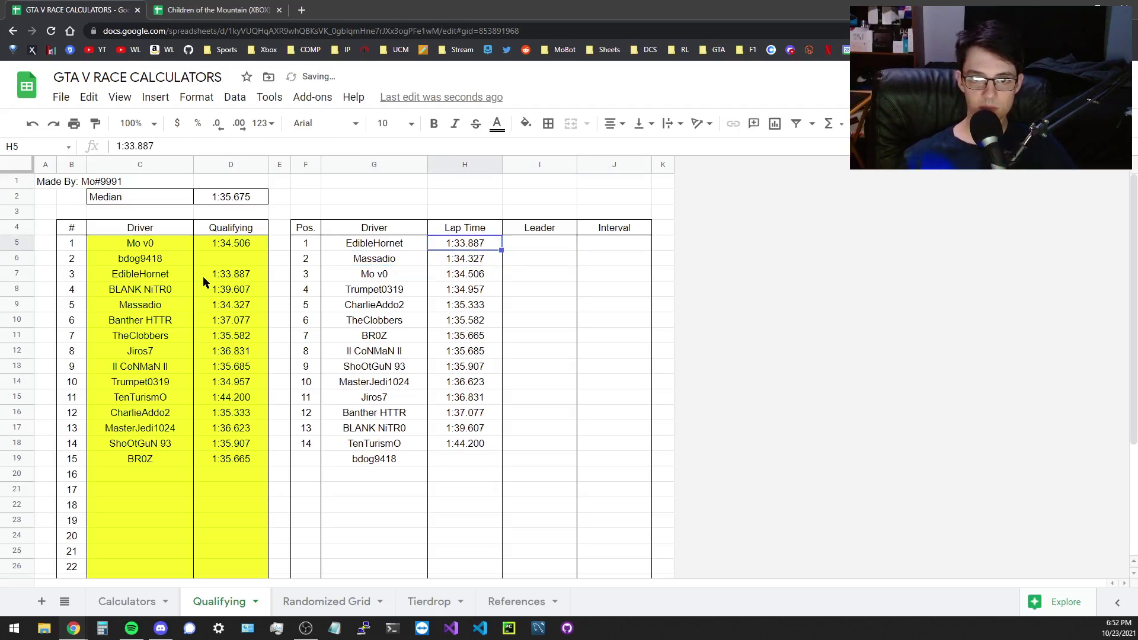
key("Down")
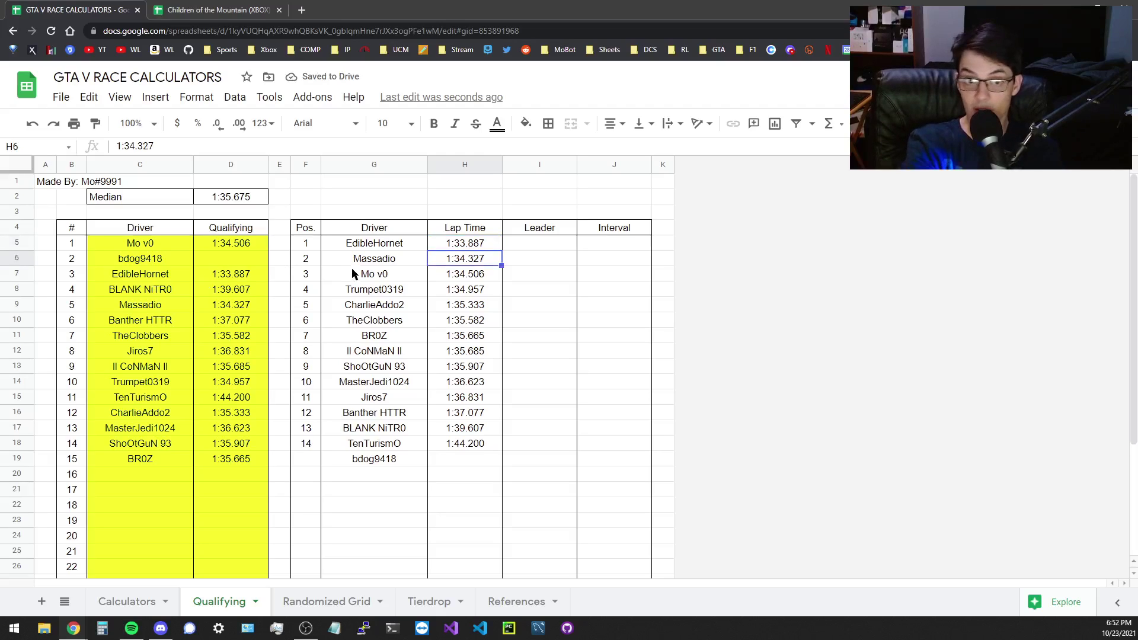
left_click(354, 245)
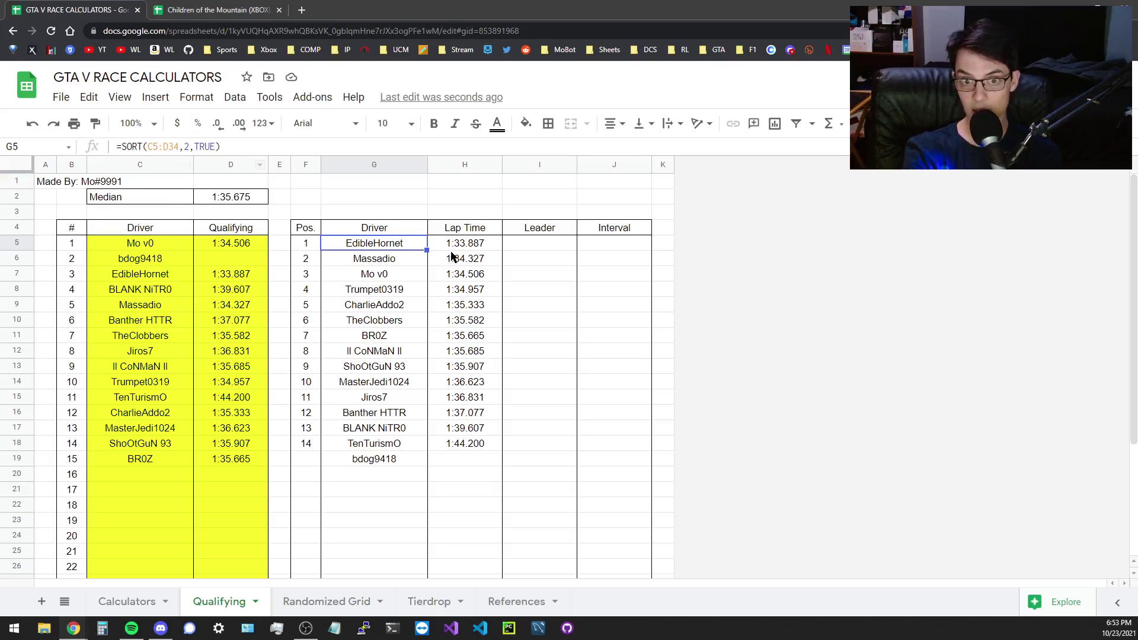
left_click_drag(458, 246, 460, 522)
left_click(459, 336)
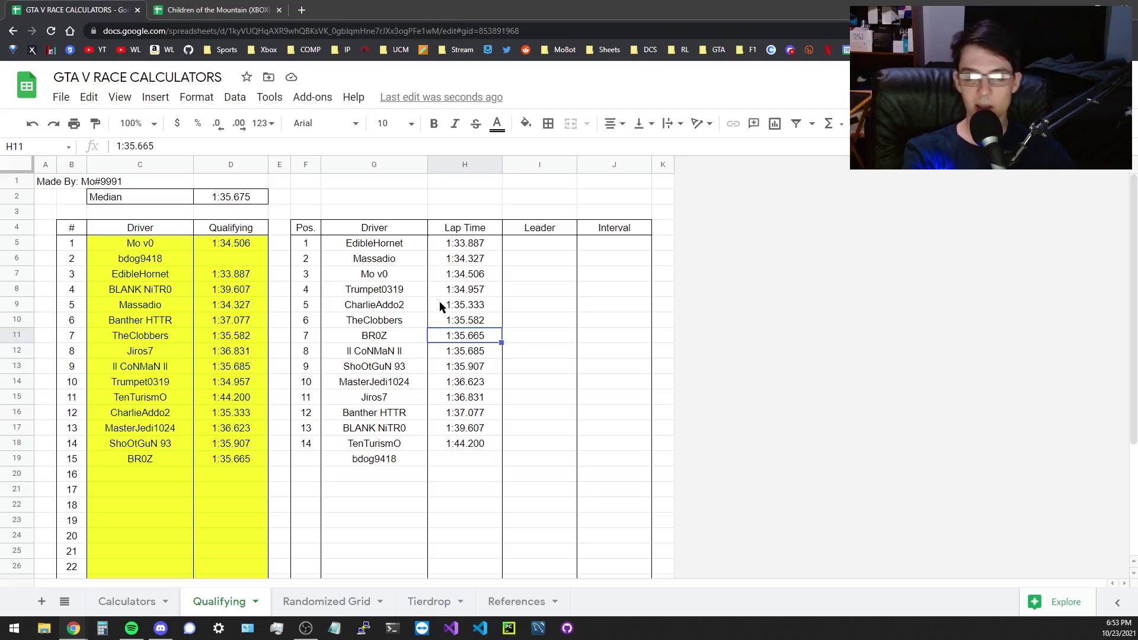
Begin a formula in Leader cell I6 that converts the lap times to numbers: =VALUE("0:"&H6:H34)
left_click(533, 266)
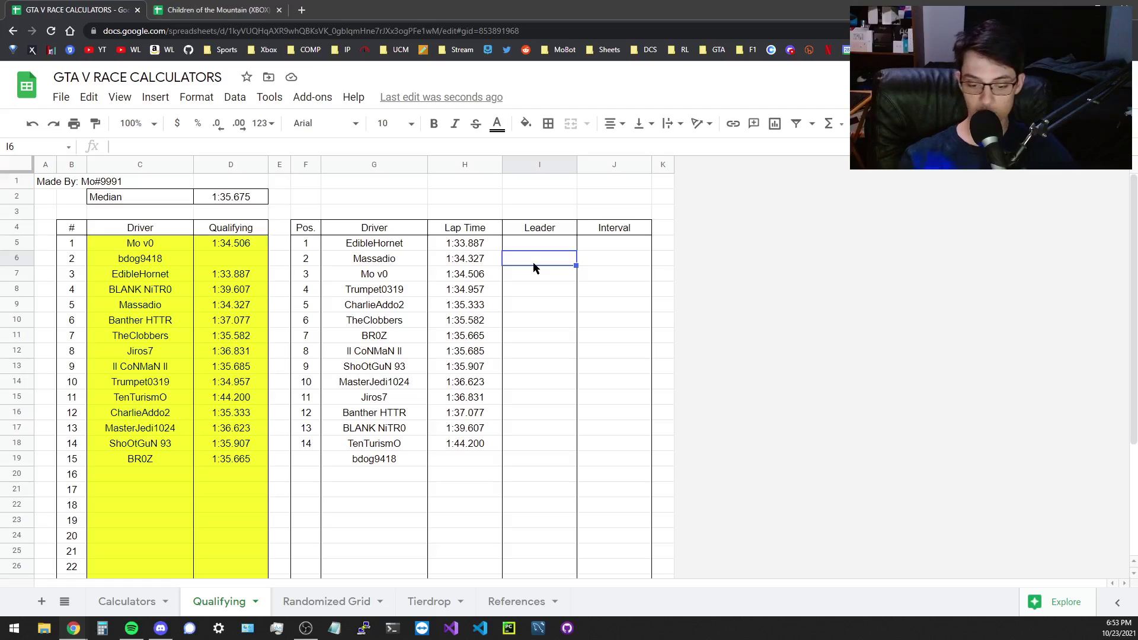
type("=")
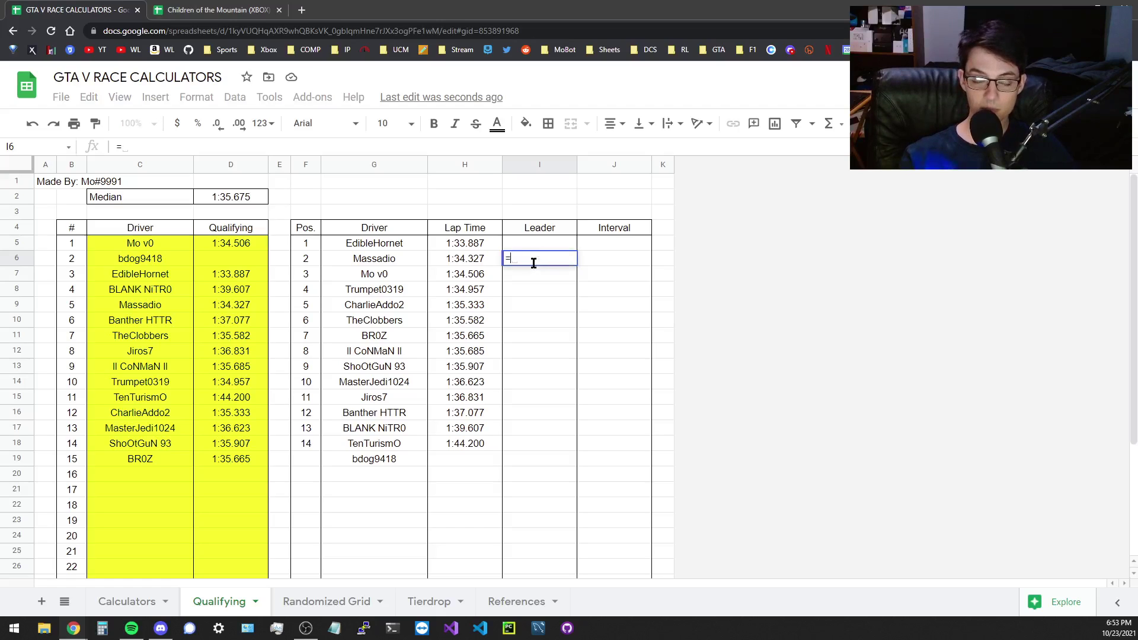
type("VALUE(")
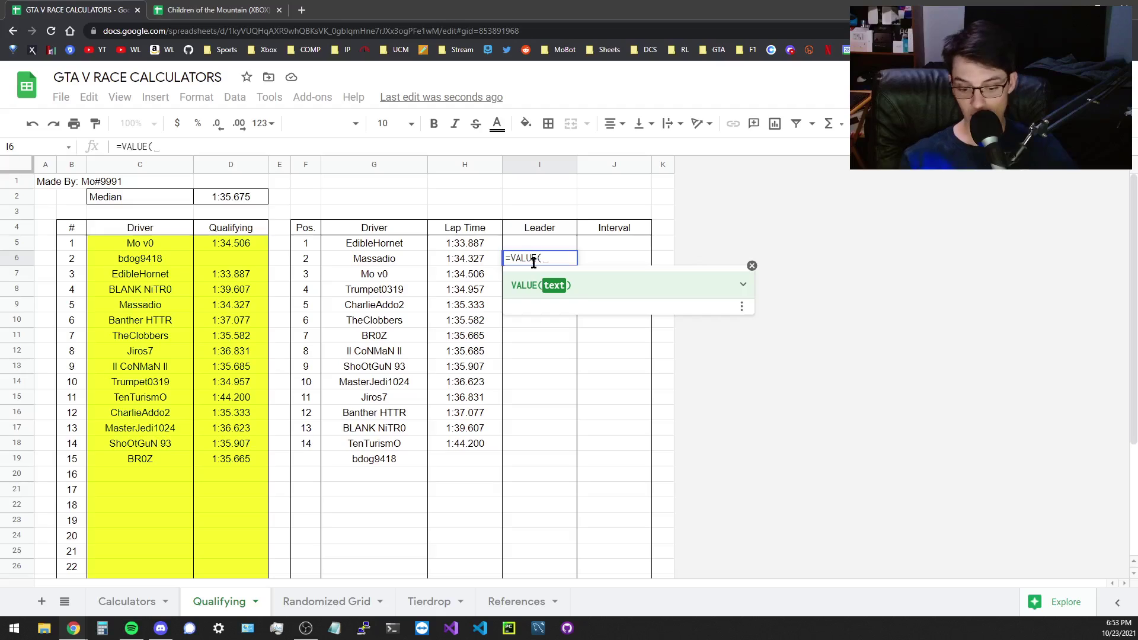
type("\"0:")
type("\"&")
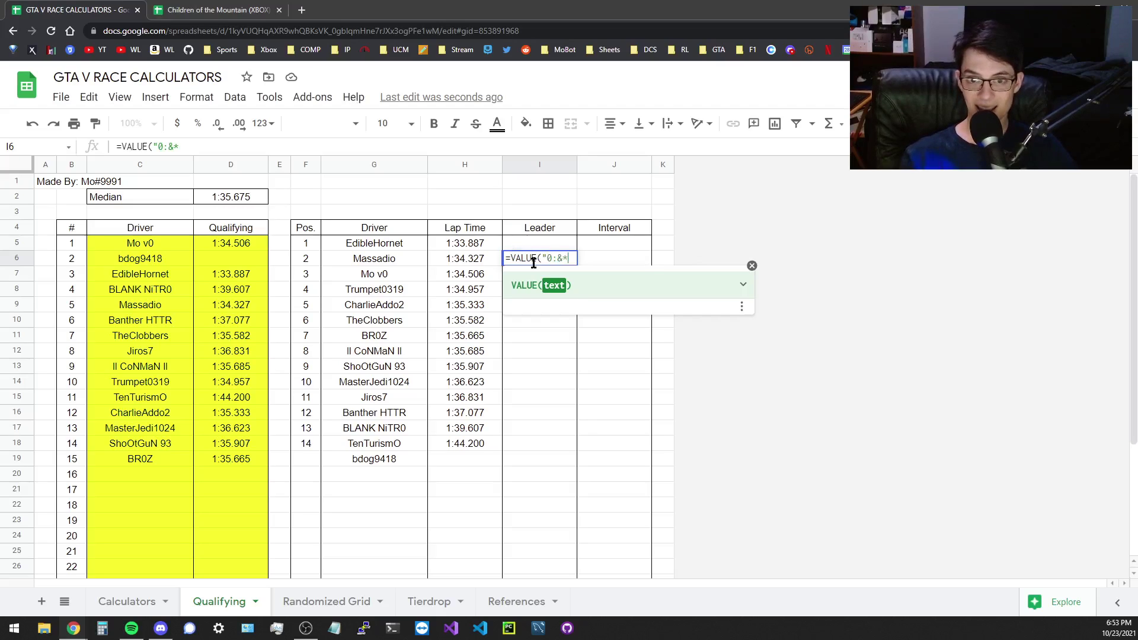
type("H6")
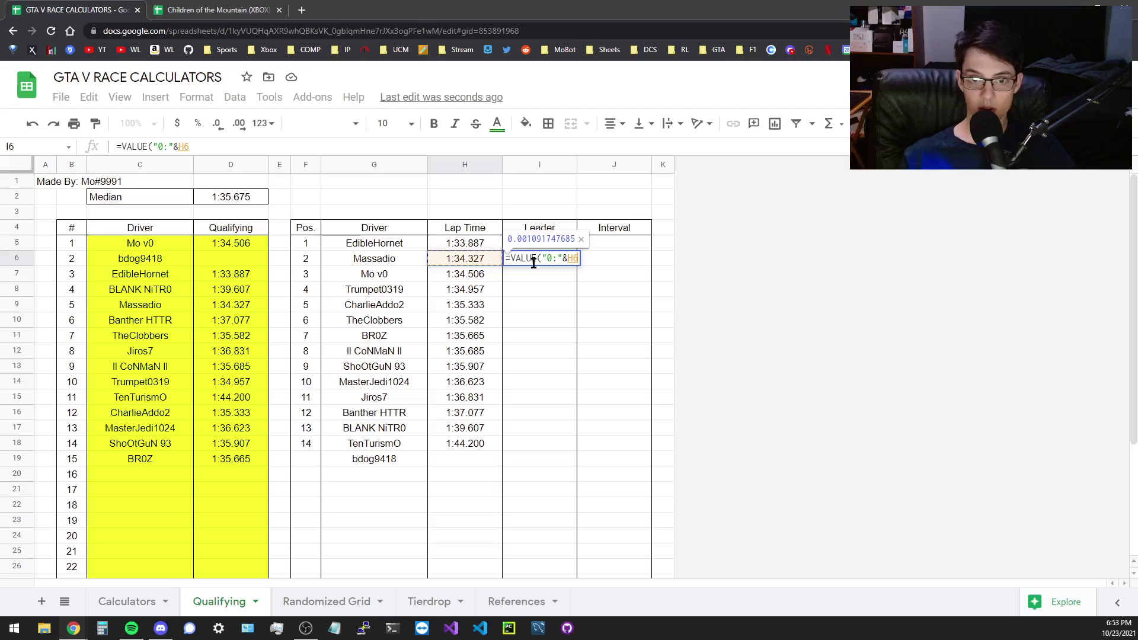
key("shift+Down")
key("shift+Down")
key("shift+Down")
key("shift+Down")
key("shift+Down")
key("shift+Down")
key("shift+Down")
key("shift+Down")
key("shift+Down")
key("shift+Down")
key("shift+Down")
key("shift+Down")
key("shift+Down")
key("shift+Down")
key("shift+Down")
key("shift+Down")
key("shift+Down")
key("shift+Down")
key("shift+Down")
key("shift+Down")
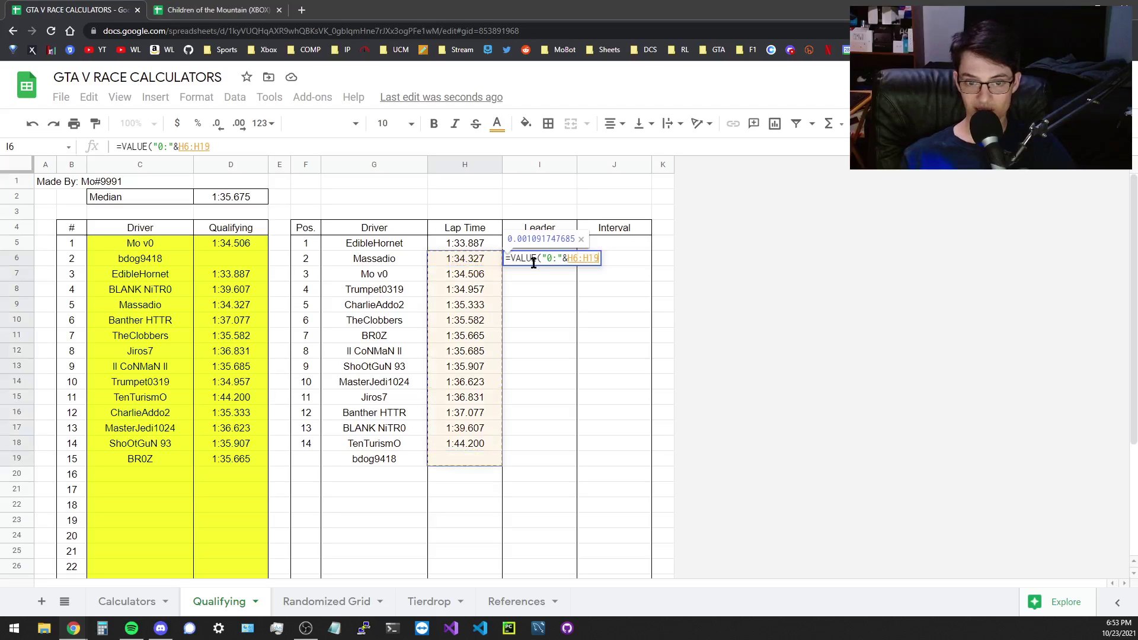
key("shift+Up")
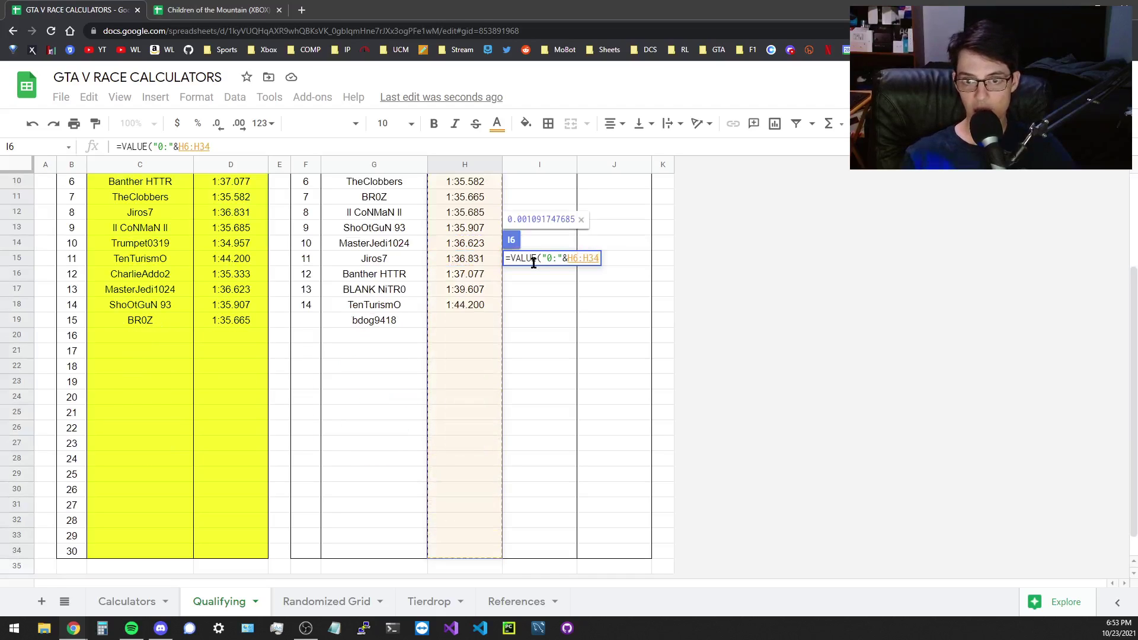
type(")")
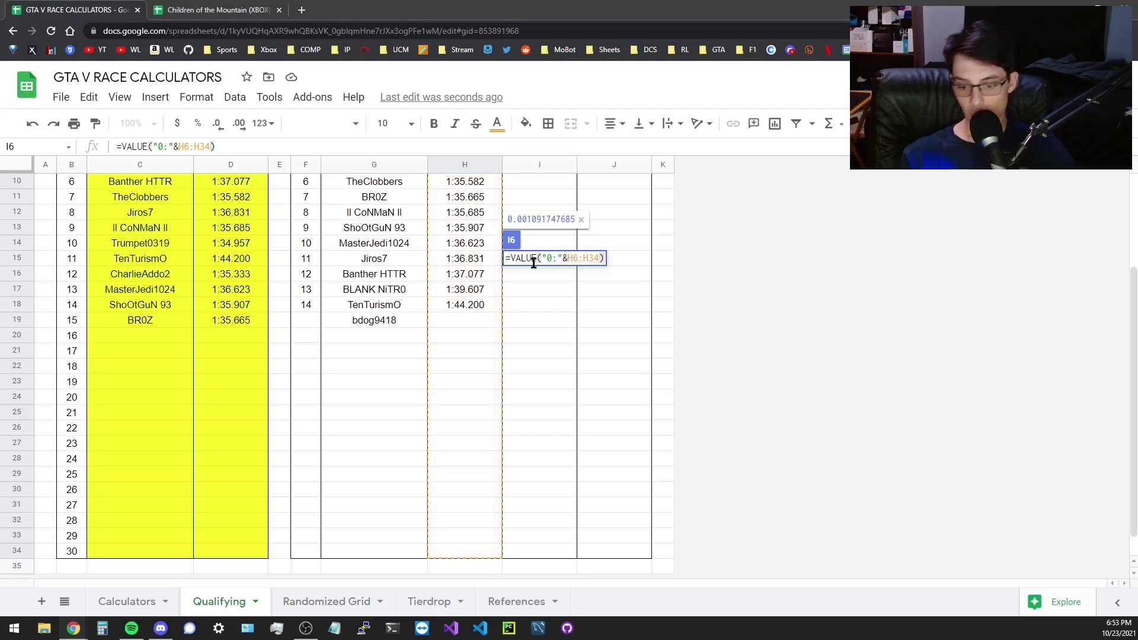
Extend the I6 formula to subtract the leader's lap time by appending -value("0:"&H5)
type("-")
scroll(473, 279, "up", 3)
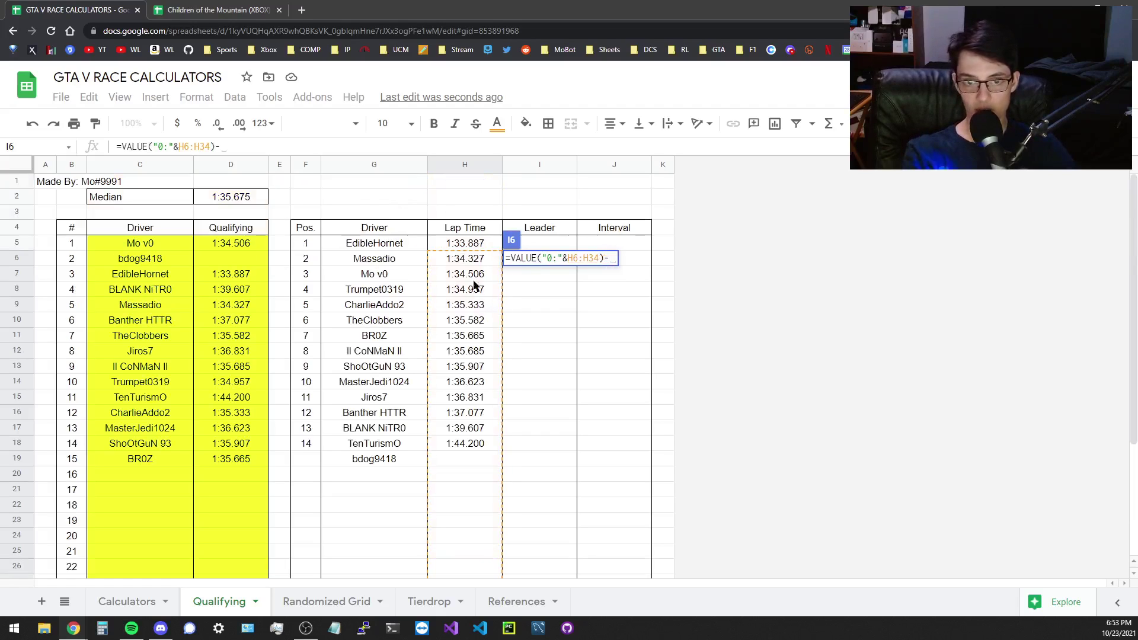
left_click(467, 246)
key("BackSpace")
key("BackSpace")
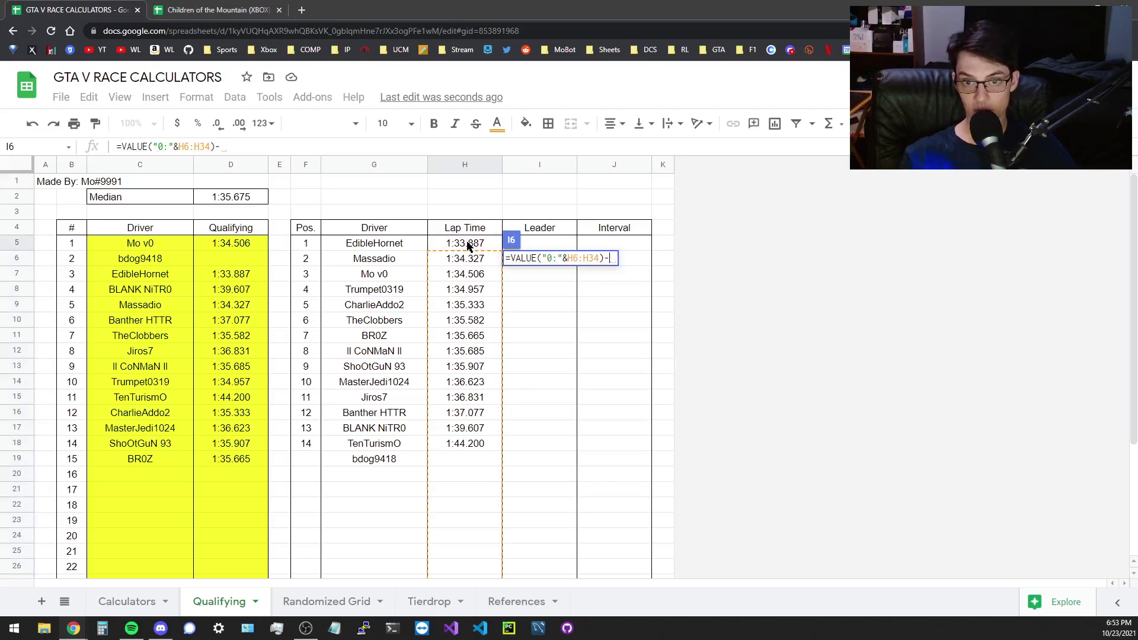
type("value(")
left_click(468, 246)
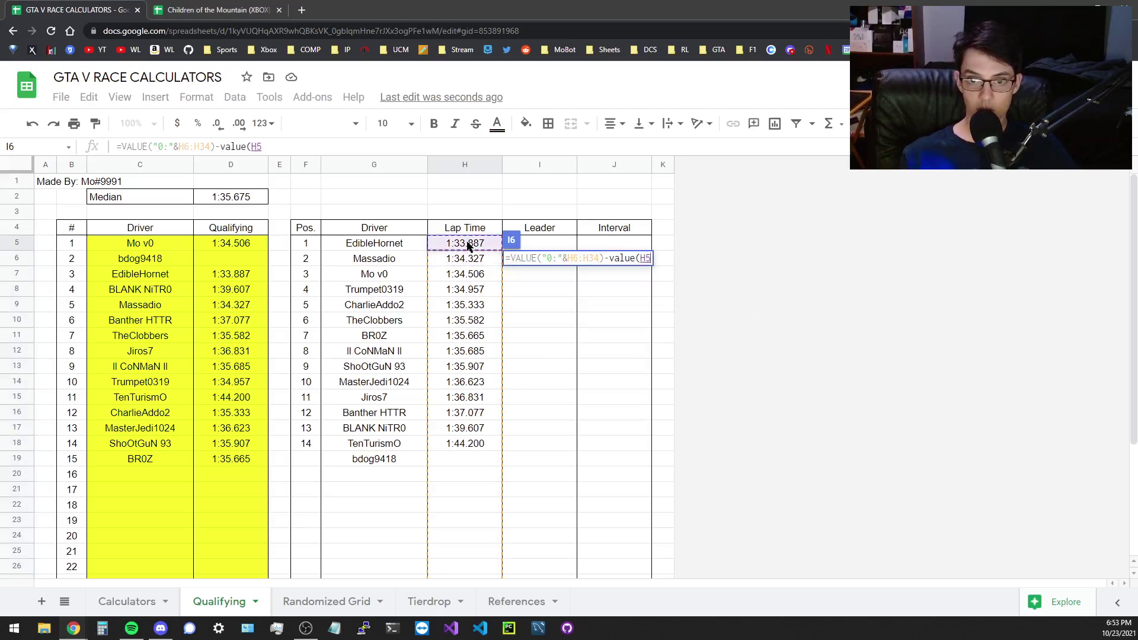
key("BackSpace")
key("BackSpace")
type("\"")
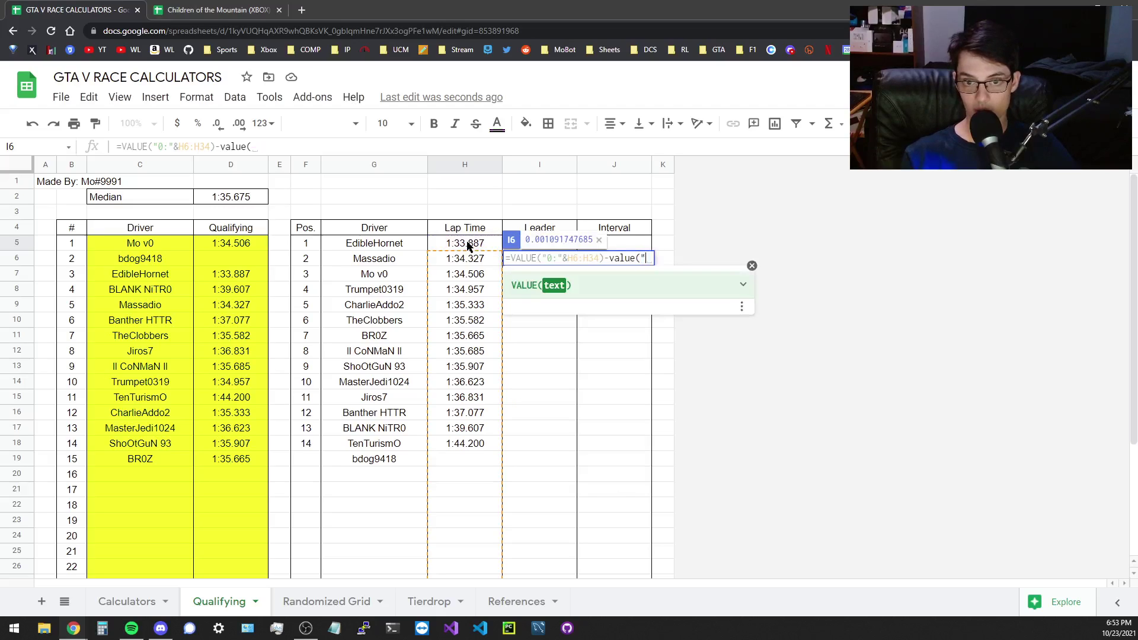
type("0\":\"&")
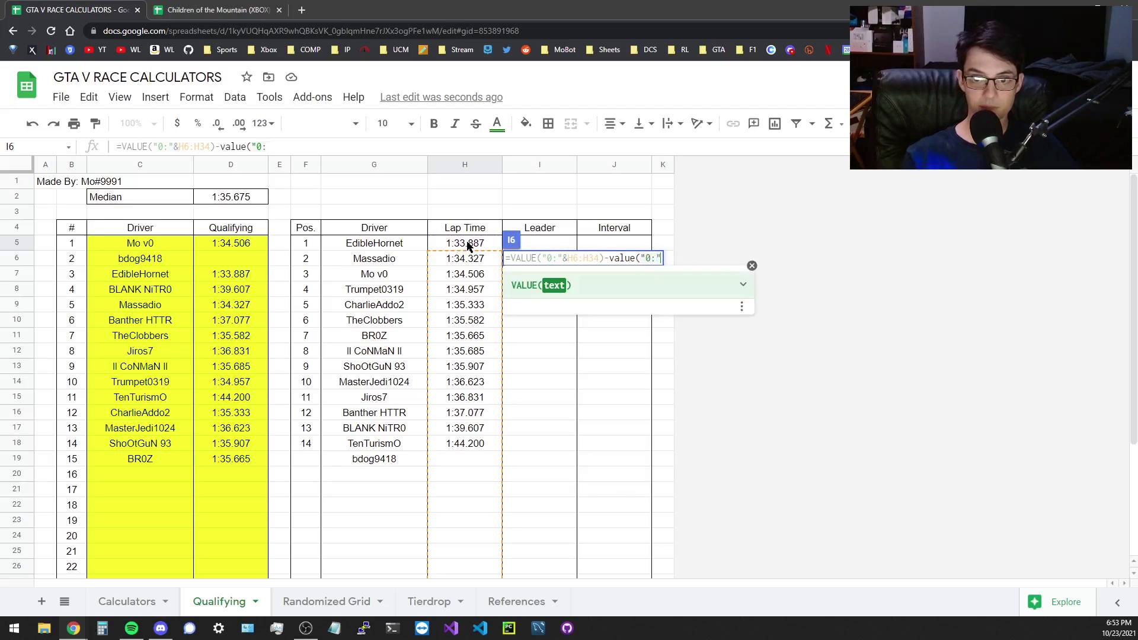
left_click(468, 245)
type(")")
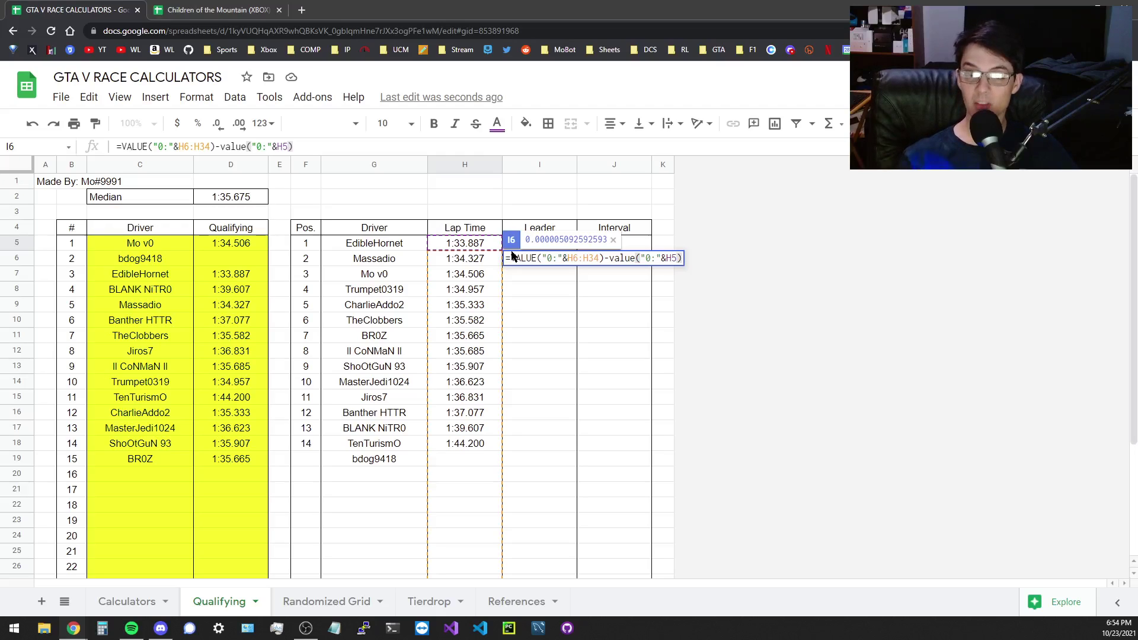
Wrap the whole subtraction in I6 in ARRAYFORMULA( )
key("ctrl+Left")
key("ctrl+Left")
key("ctrl+Left")
key("ctrl+Left")
key("ctrl+Left")
key("ctrl+Left")
key("ctrl+Left")
key("ctrl+Left")
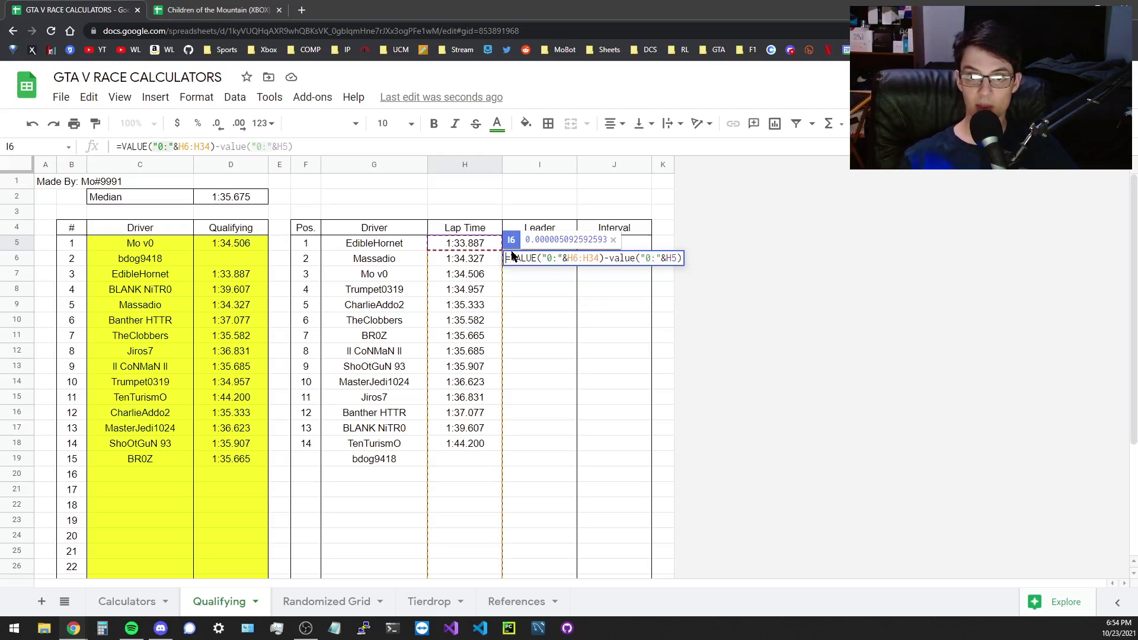
key("Right")
type("ARR")
type("YFORML")
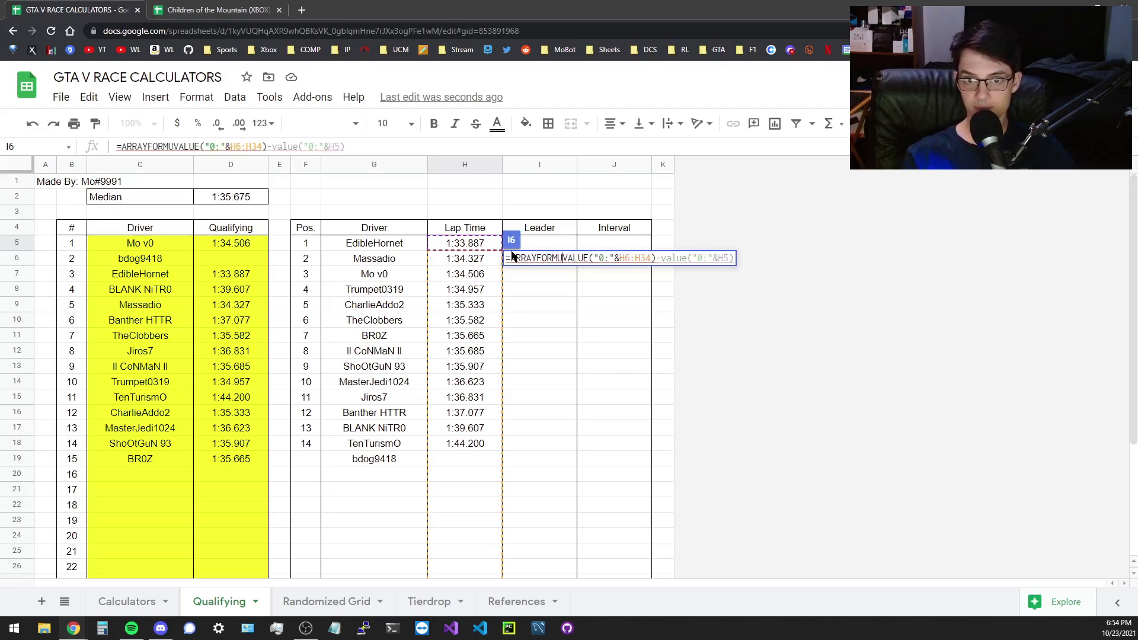
key("BackSpace")
type("ULA(")
key("End")
type(")")
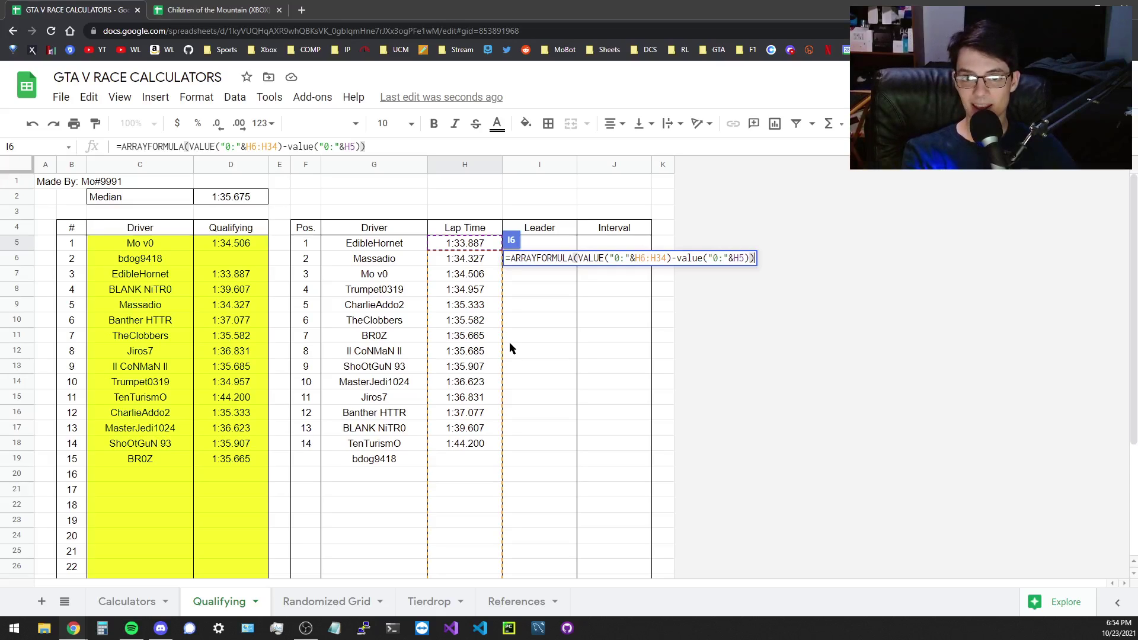
Wrap the subtraction inside ARRAYFORMULA in a TEXT function with the format "+m:ss.000"
left_click_drag(579, 258, 672, 258)
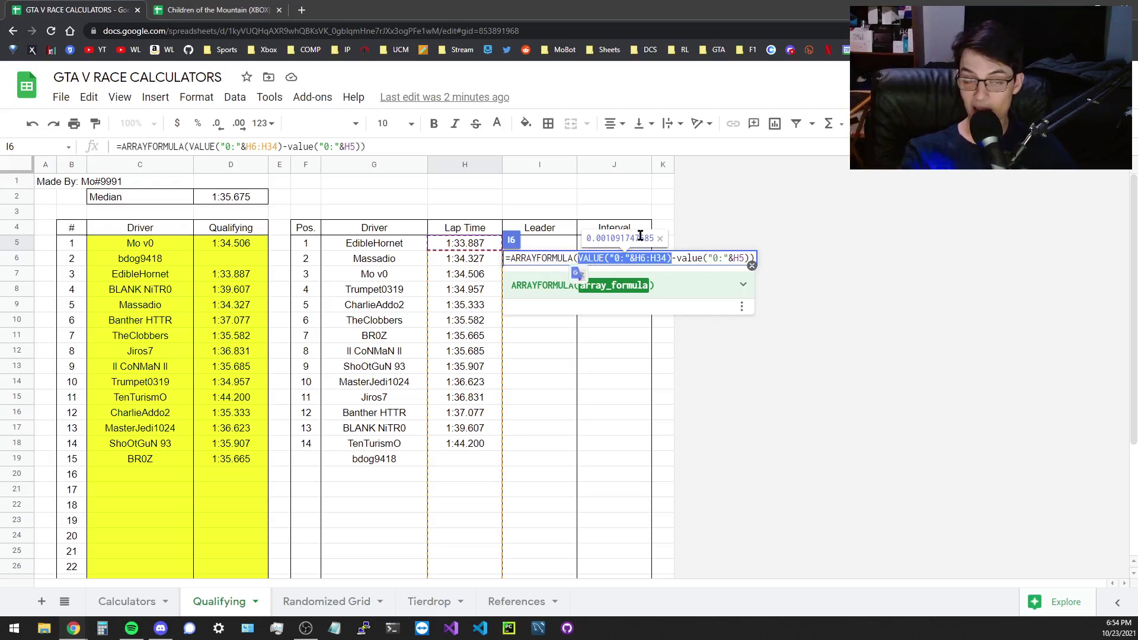
key("Left")
key("Left")
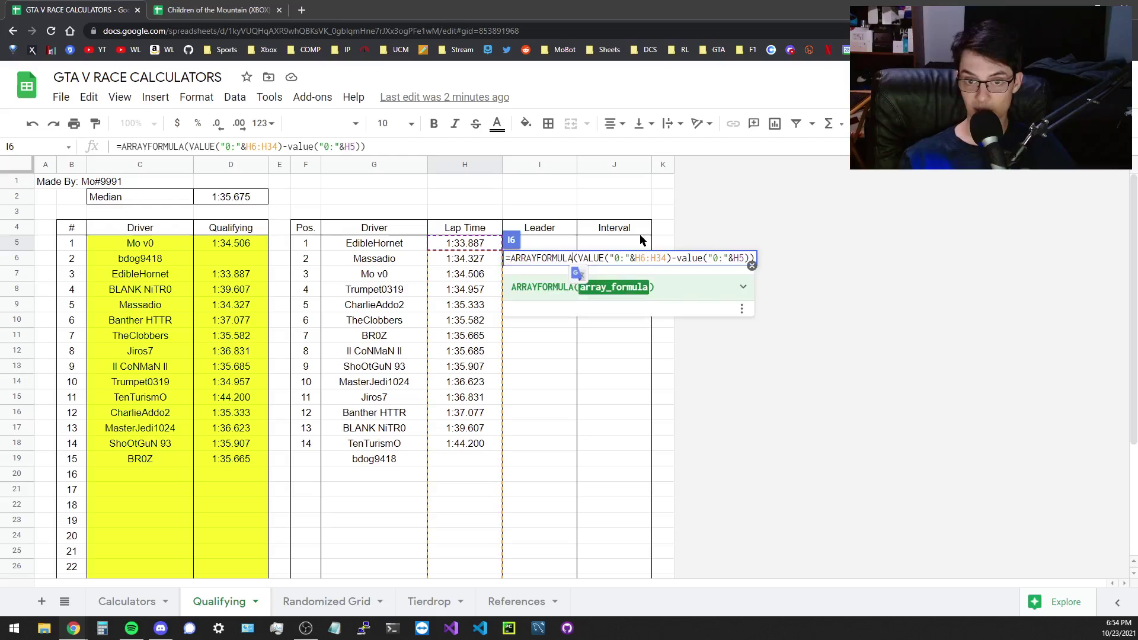
key("Right")
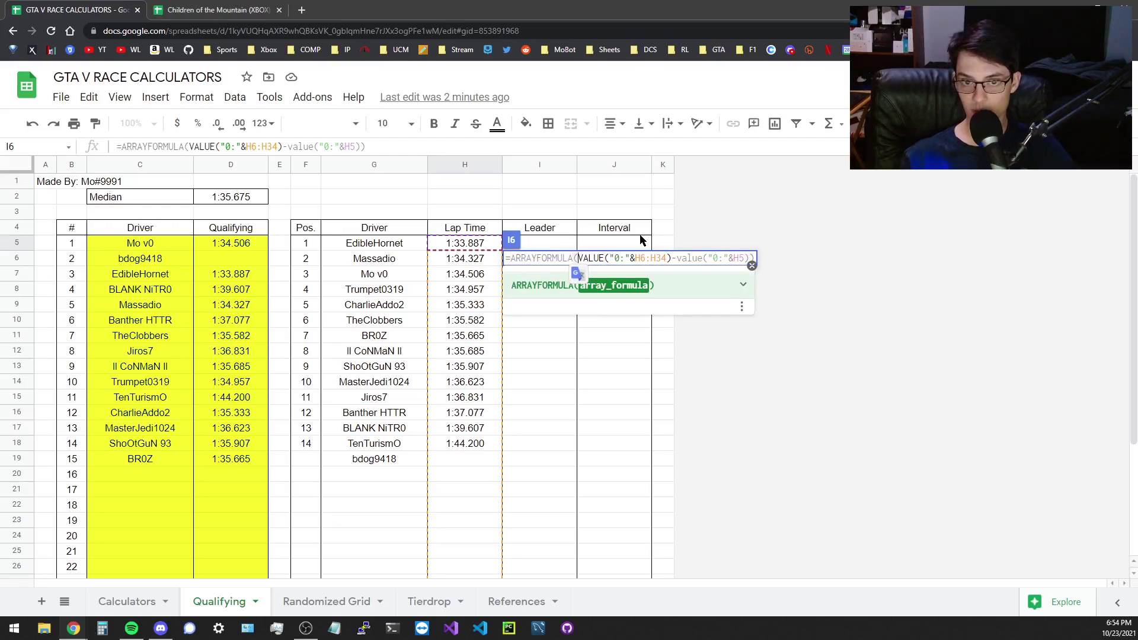
type("TE")
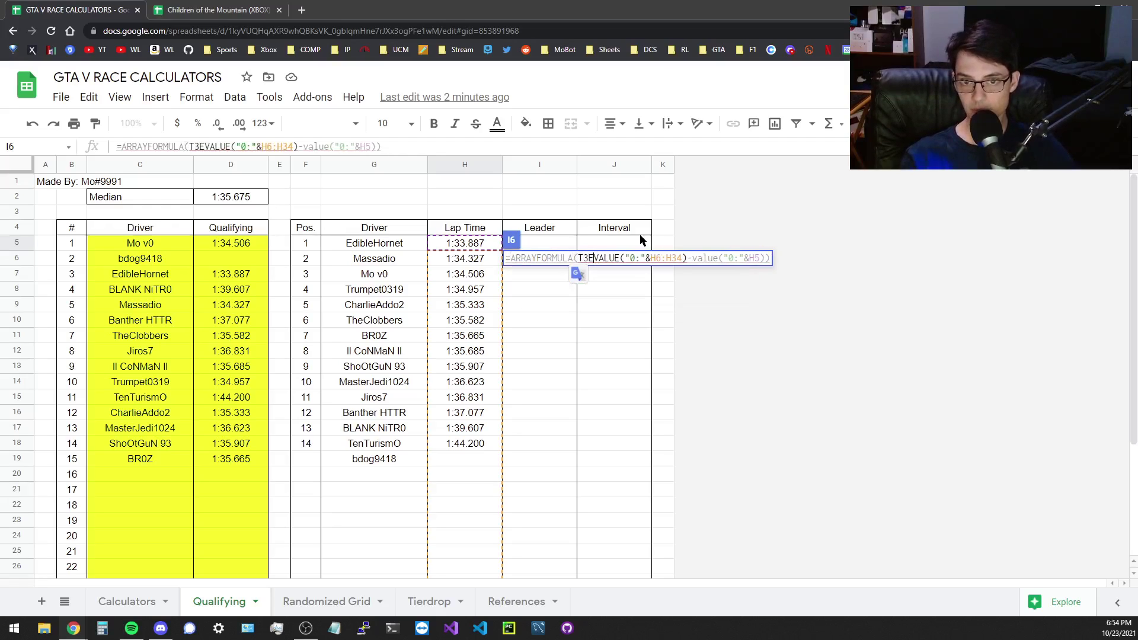
type("XT(")
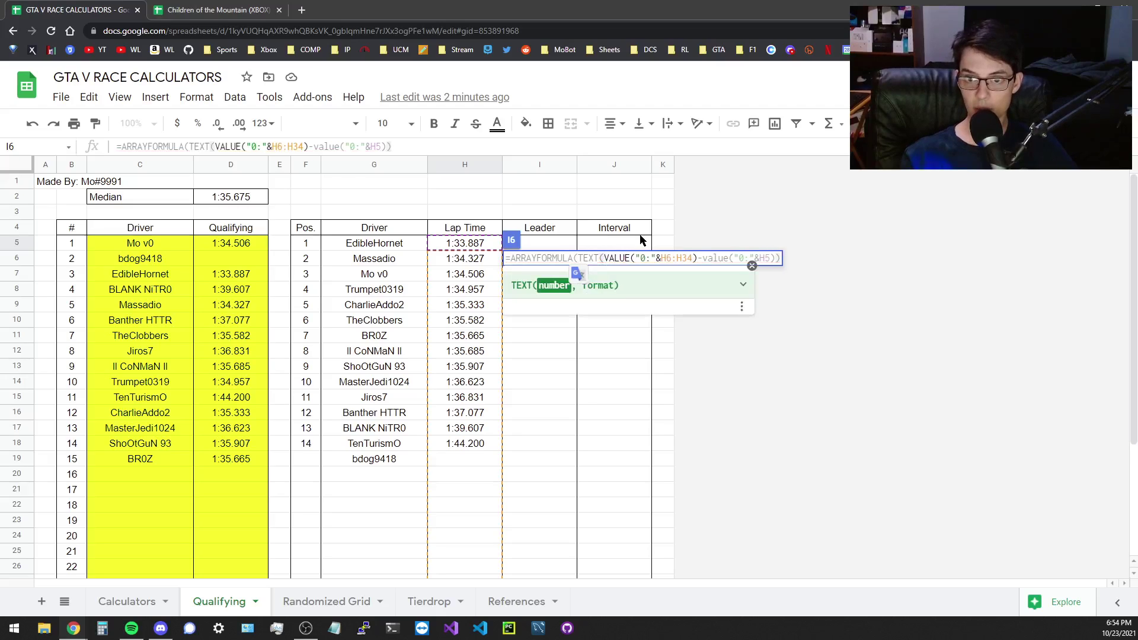
key("End")
key("Left")
type(", ")
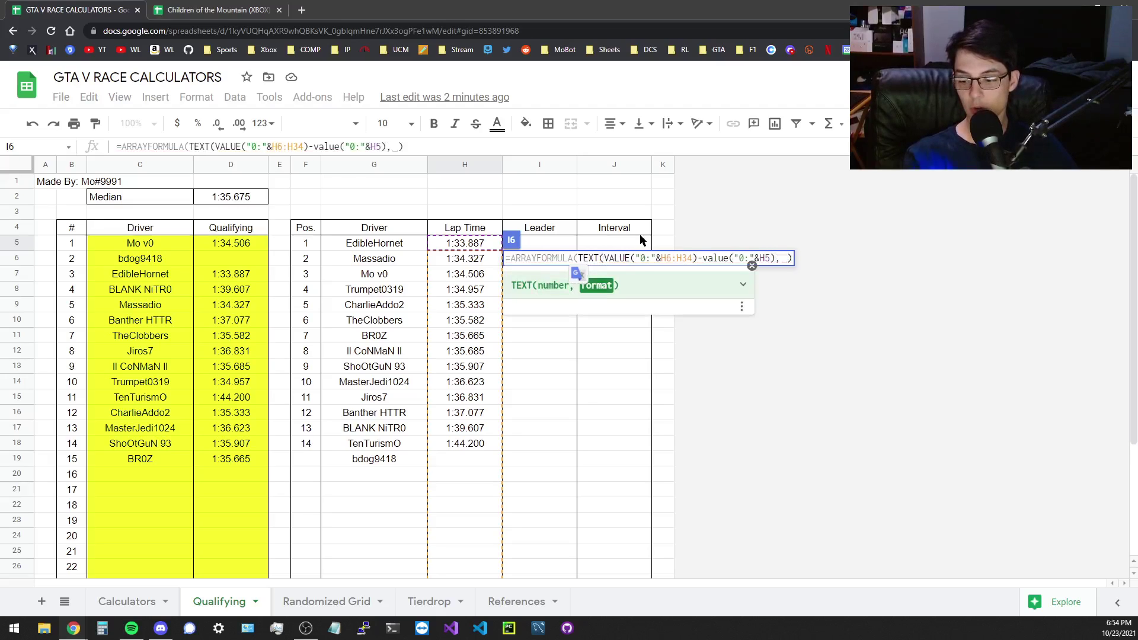
type("\"")
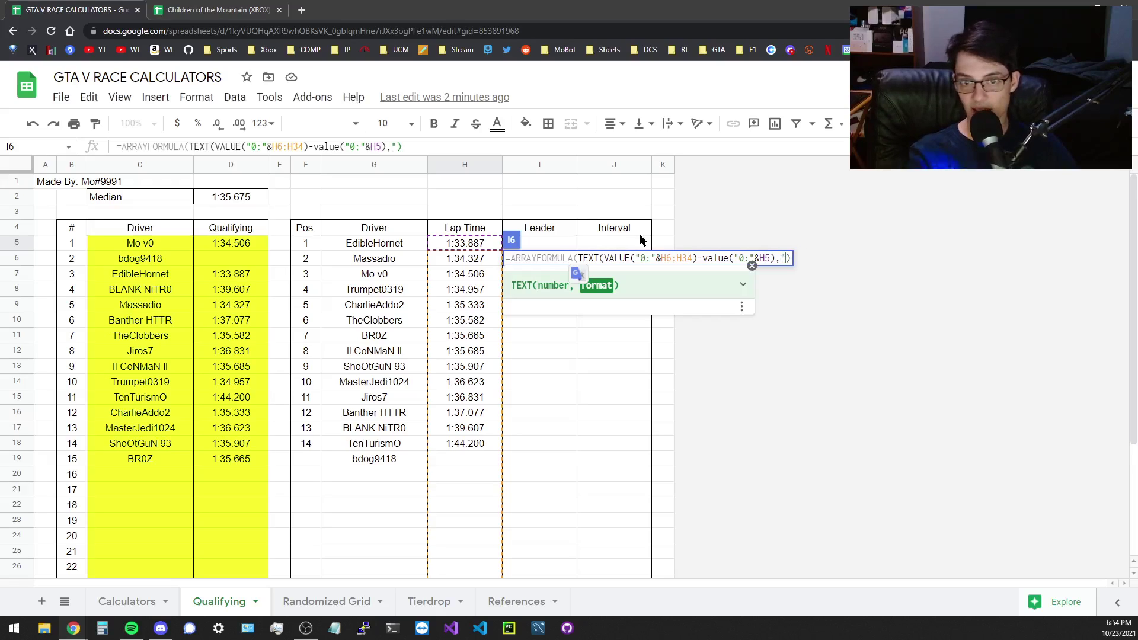
type("+")
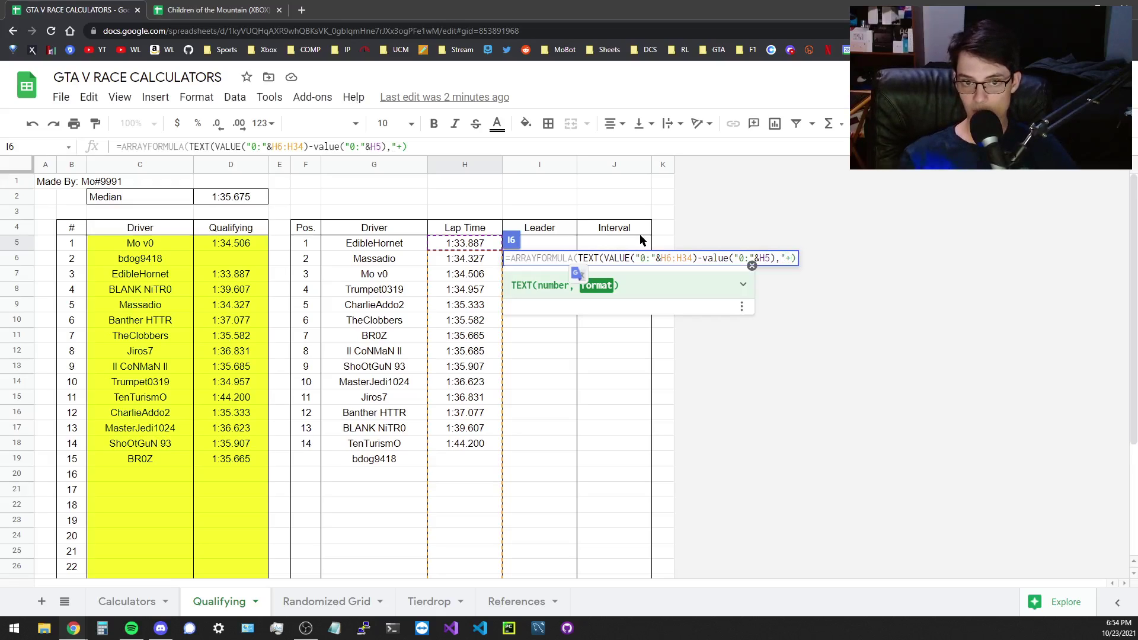
type("m")
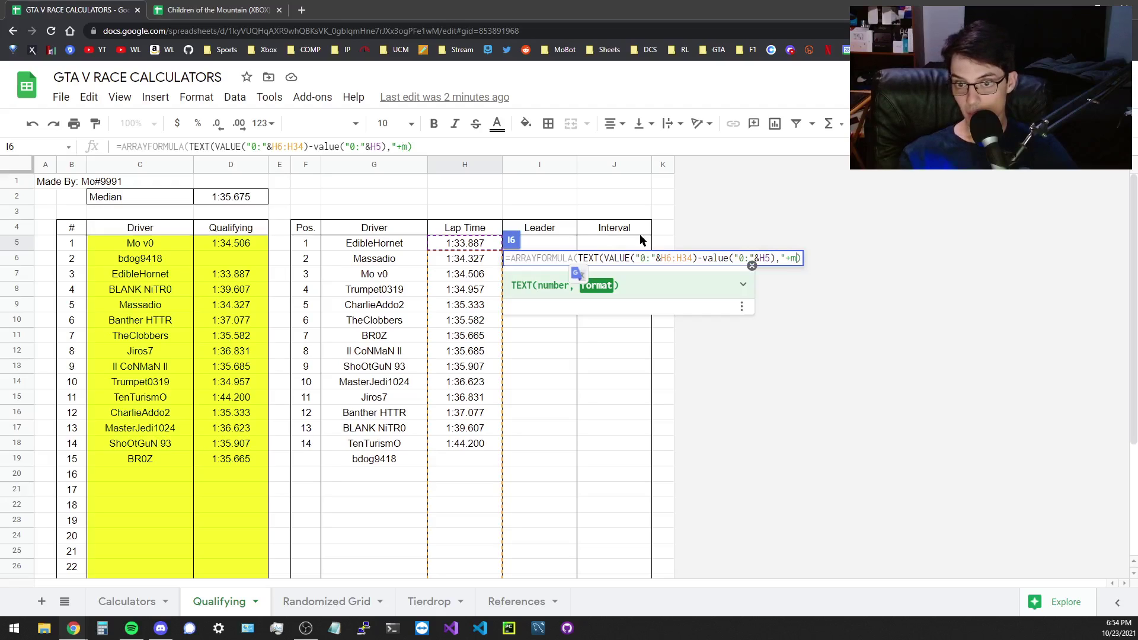
type(":ss.000")
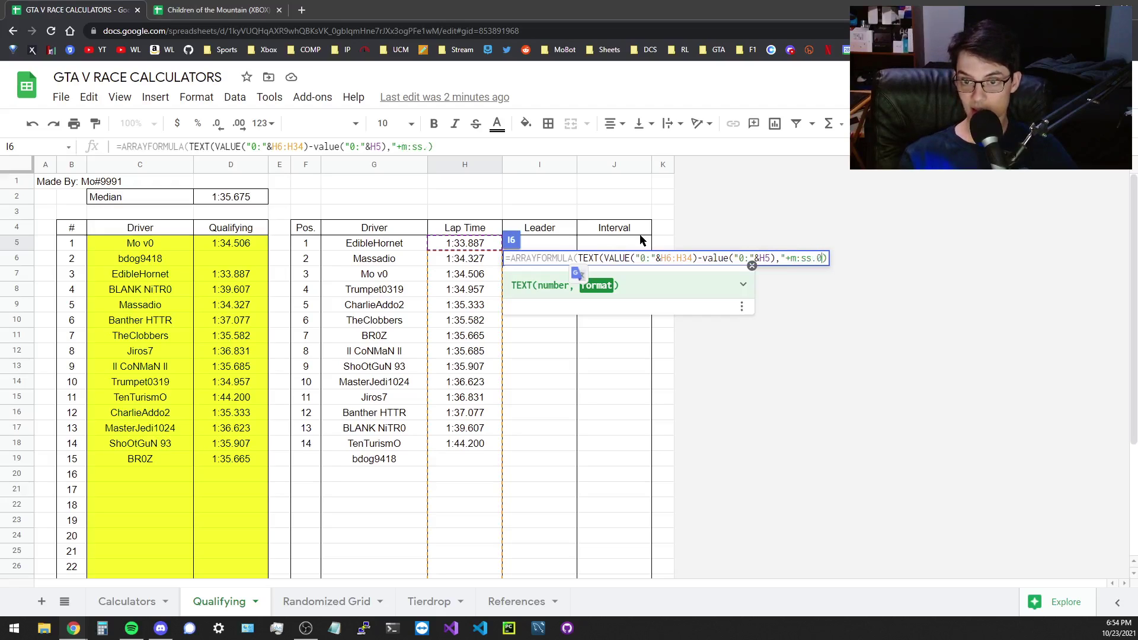
type("\")")
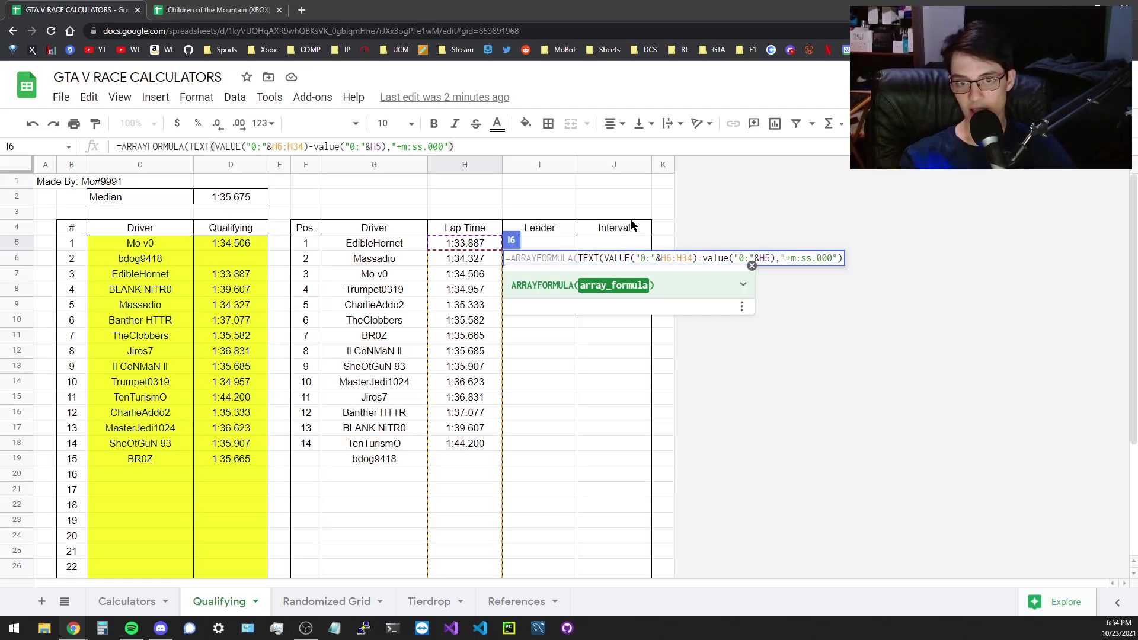
Nest the TEXT function in I6 inside IFERROR( ), within the ARRAYFORMULA
left_click(577, 256)
type("IFERROR(")
key("End")
type(")")
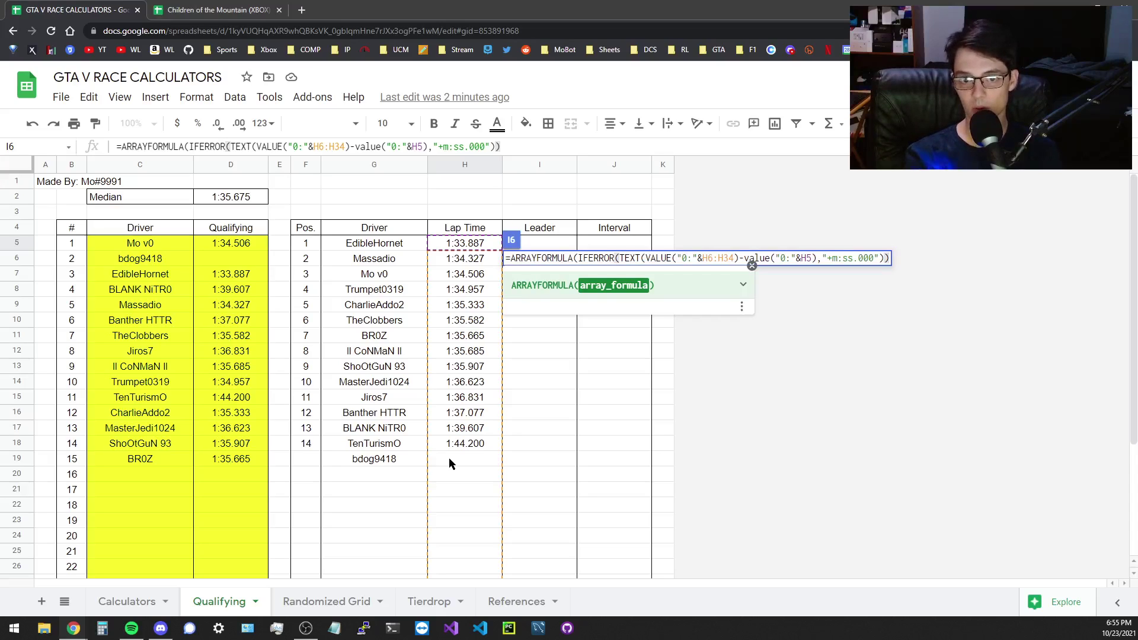
double_click(594, 260)
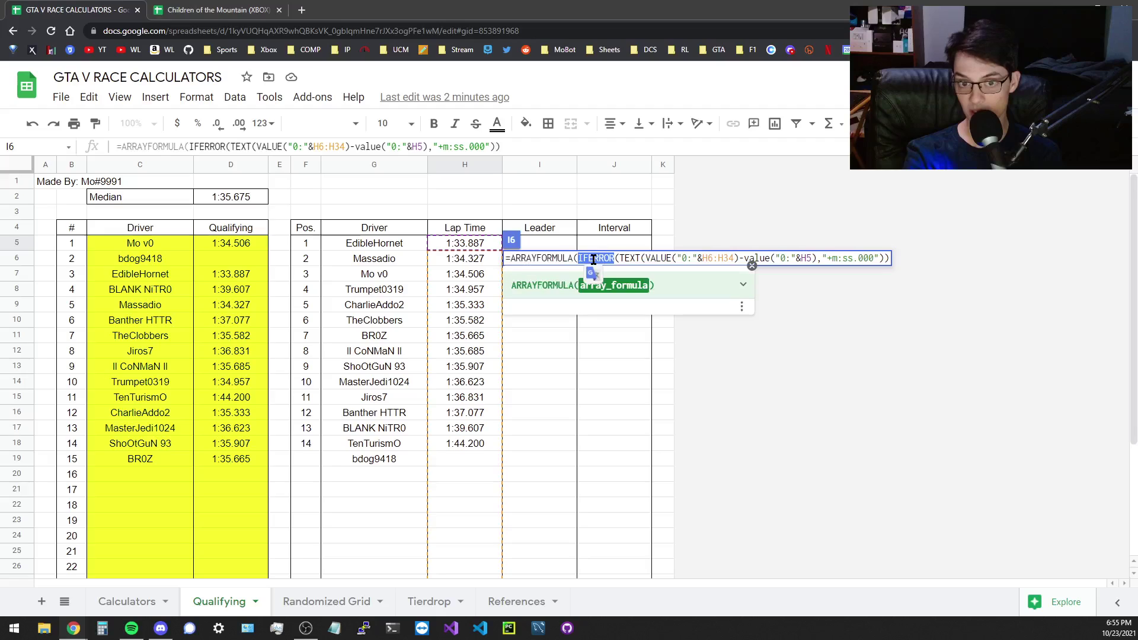
left_click(619, 256)
key("End")
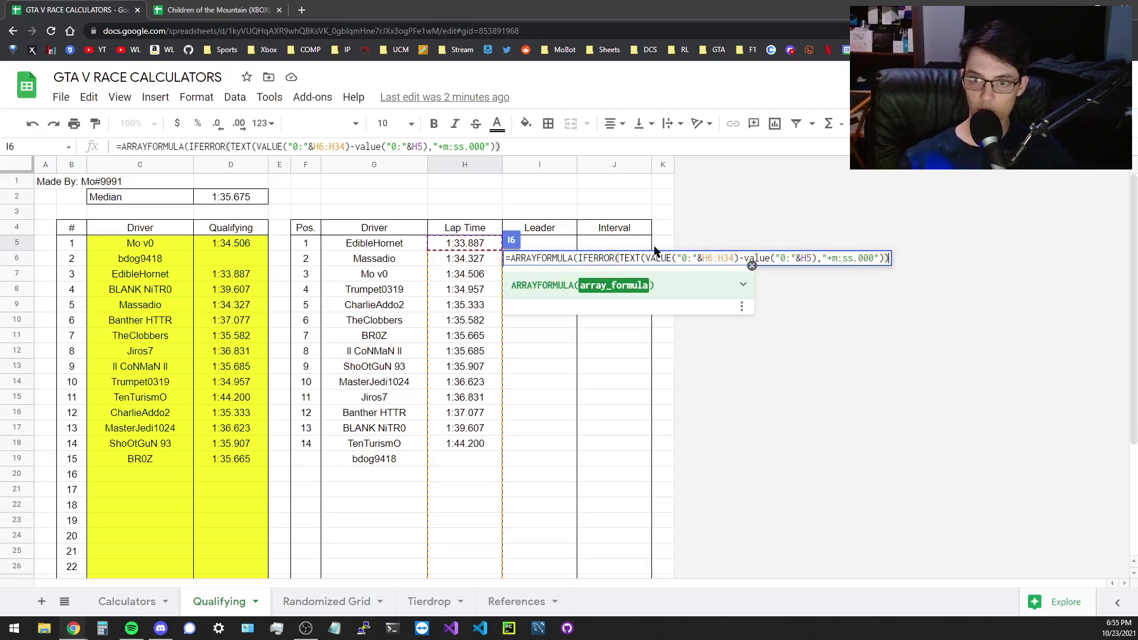
key("Left")
type(",\"\"")
key("BackSpace")
key("BackSpace")
key("BackSpace")
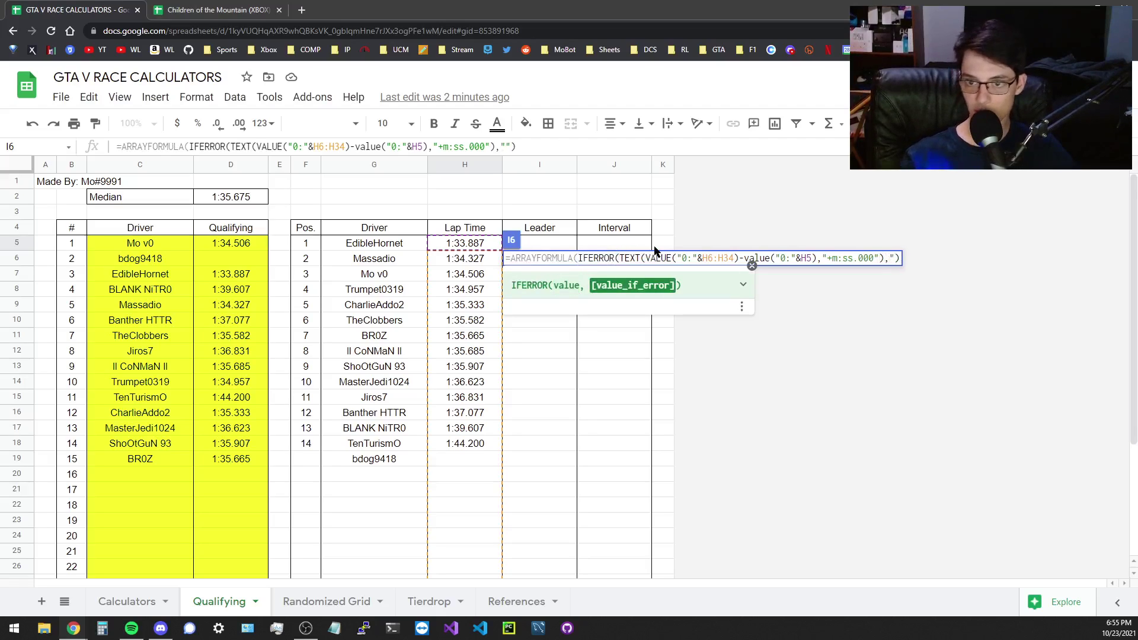
Commit the Leader gap formula in I6 and check the content of the cell below it, I7
key("End")
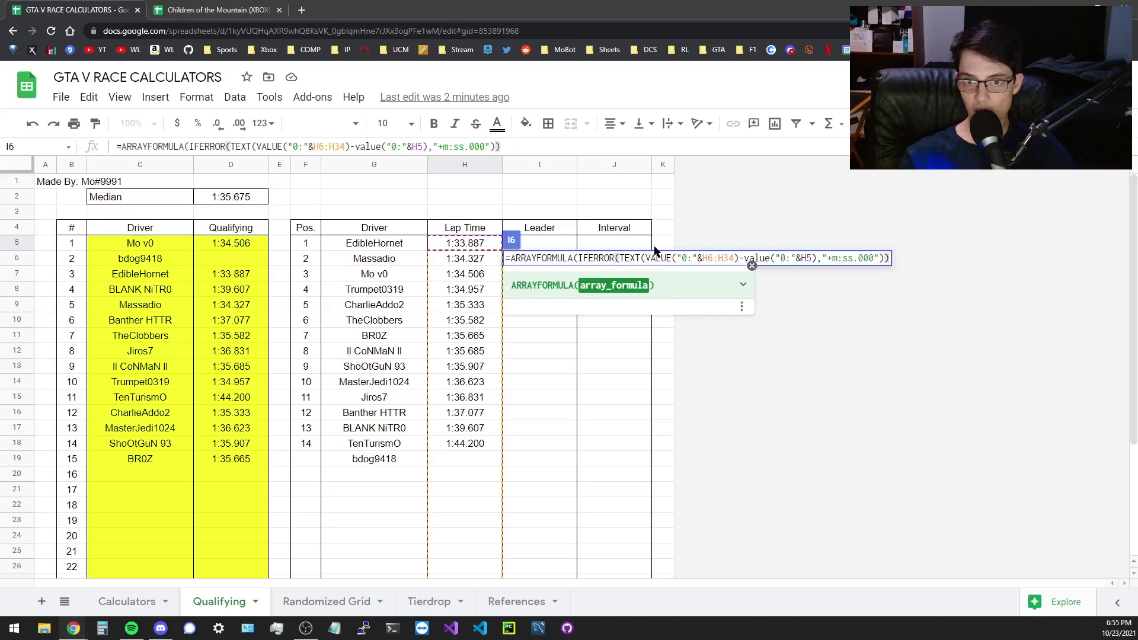
key("Return")
key("Up")
key("Down")
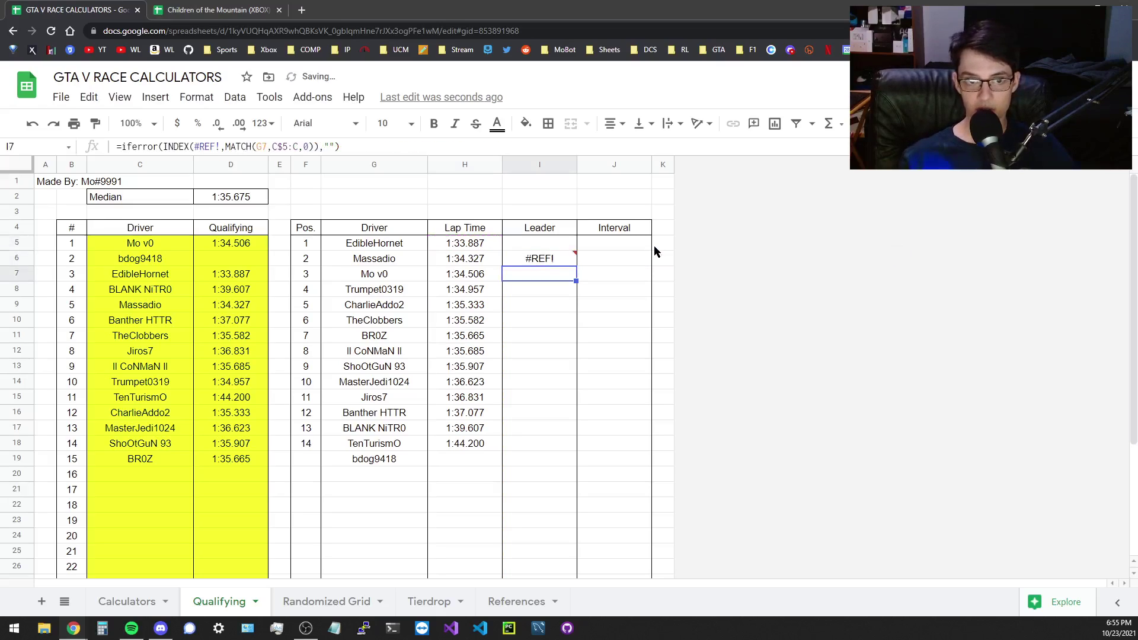
Clear the old INDEX/MATCH formulas from I7 downward in the Leader column so the I6 array formula can expand
key("ctrl+shift+Down")
key("Delete")
key("Up")
key("Up")
key("Up")
key("Up")
key("Up")
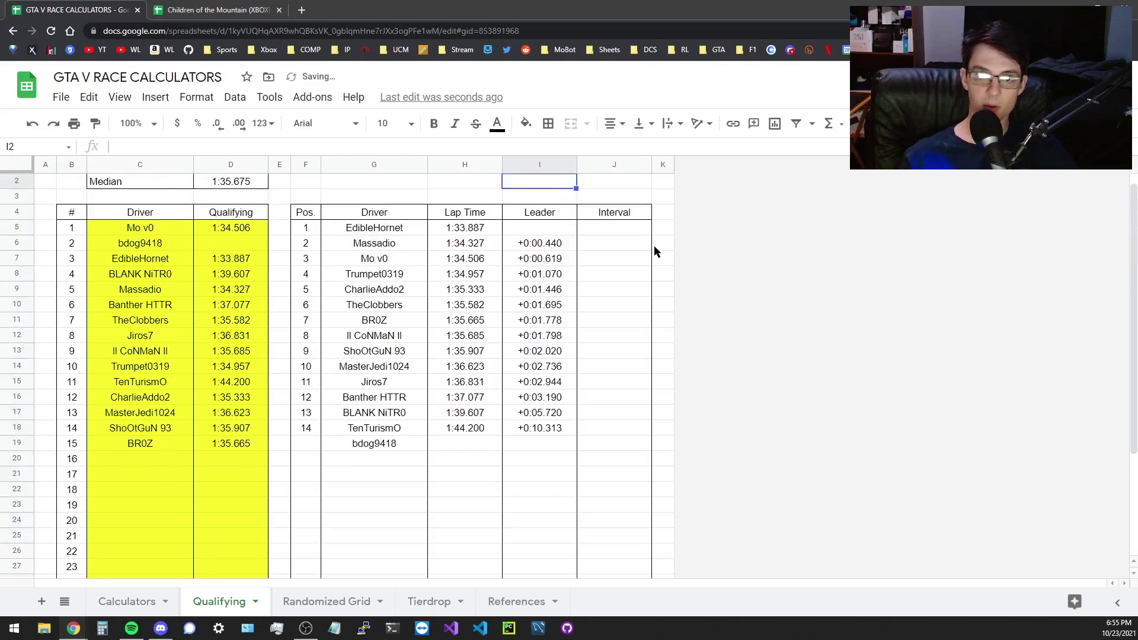
key("Up")
Copy the Leader gap formula text from I6 into J6, the first Interval gap cell, keeping its references the same
left_click(542, 265)
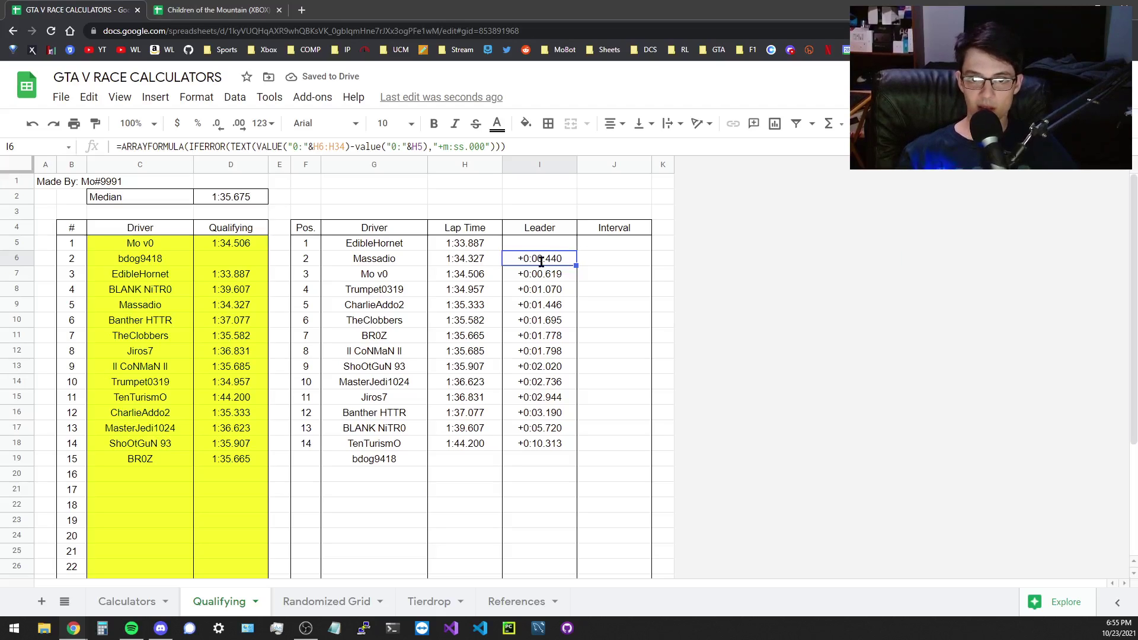
triple_click(541, 261)
key("ctrl+c")
key("Escape")
key("Right")
key("Return")
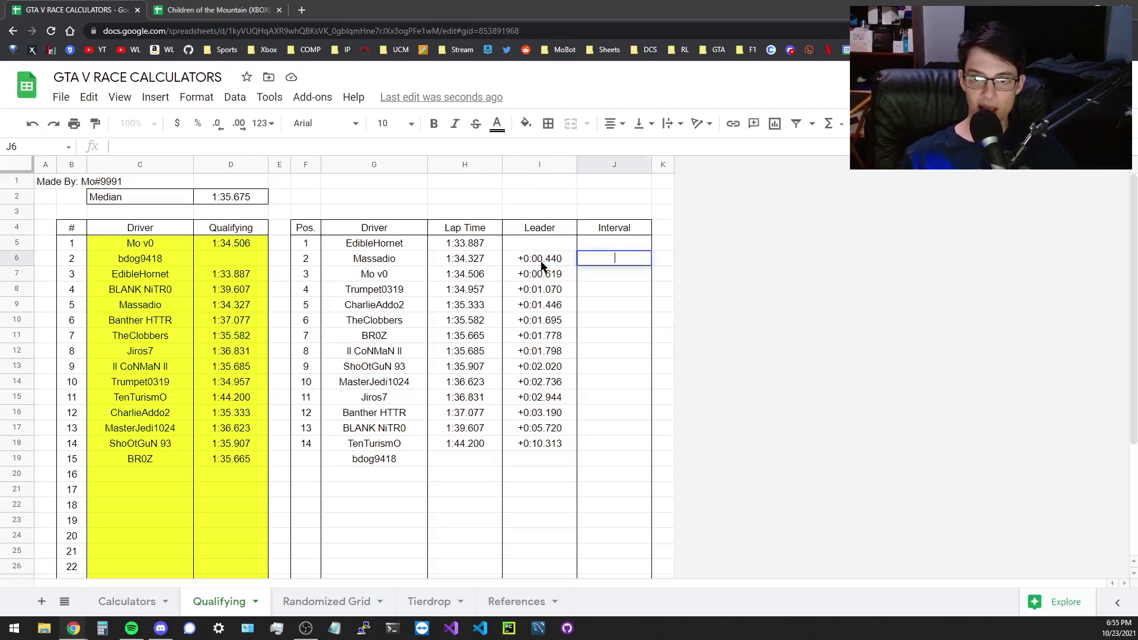
key("ctrl+v")
Extend the subtracted reference in the J6 formula to the range H5:H34 and commit the formula
double_click(625, 258)
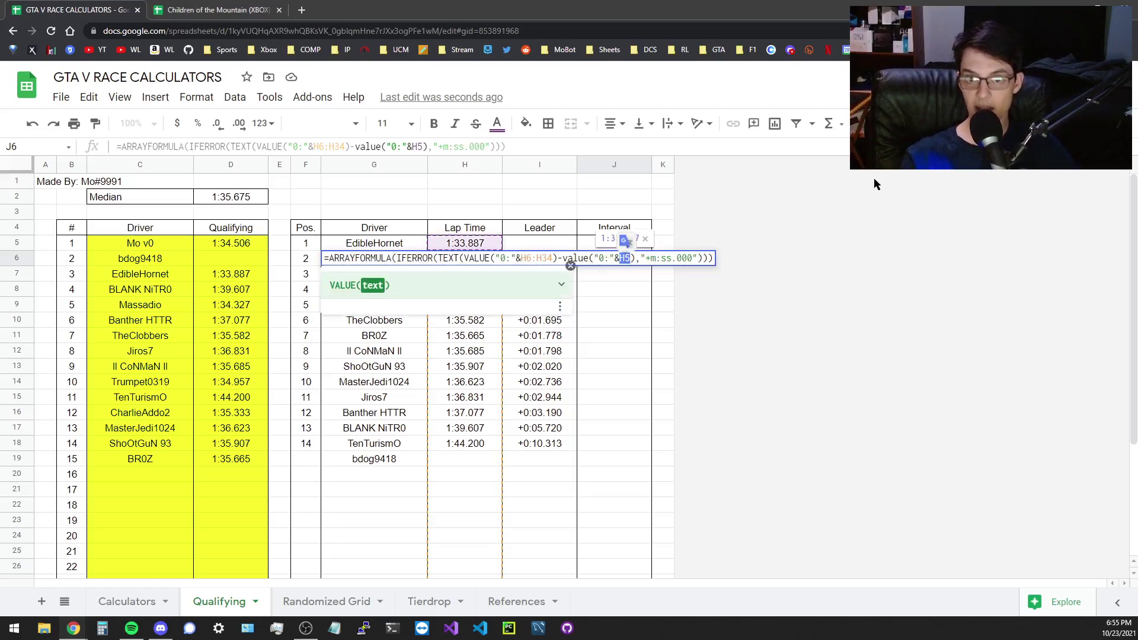
type(":")
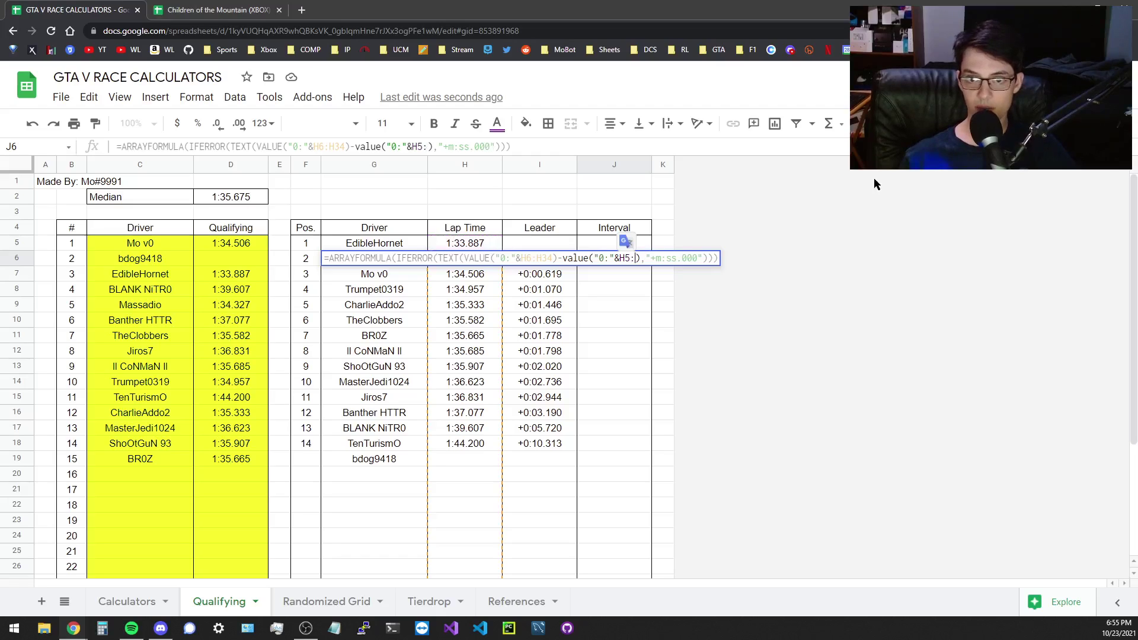
type("34")
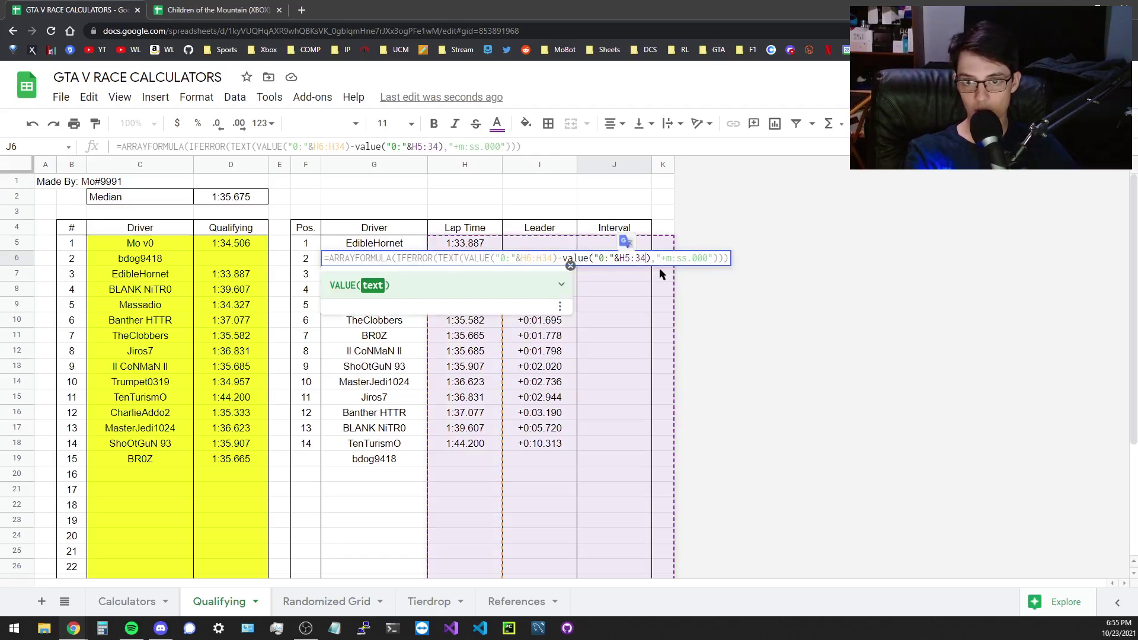
type("H")
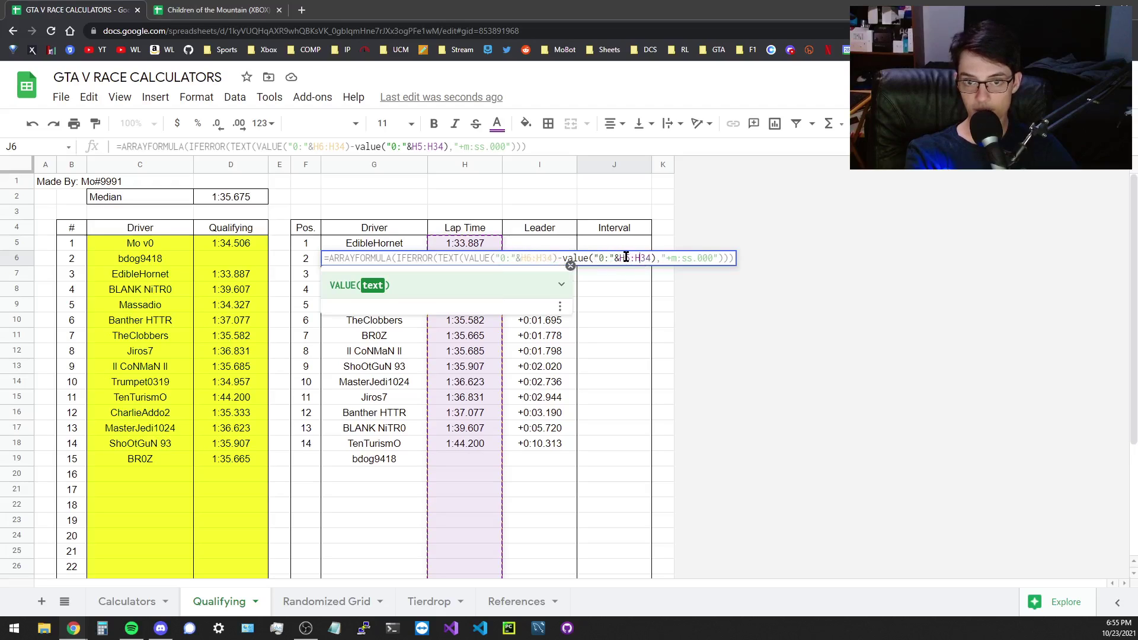
left_click_drag(631, 257, 651, 258)
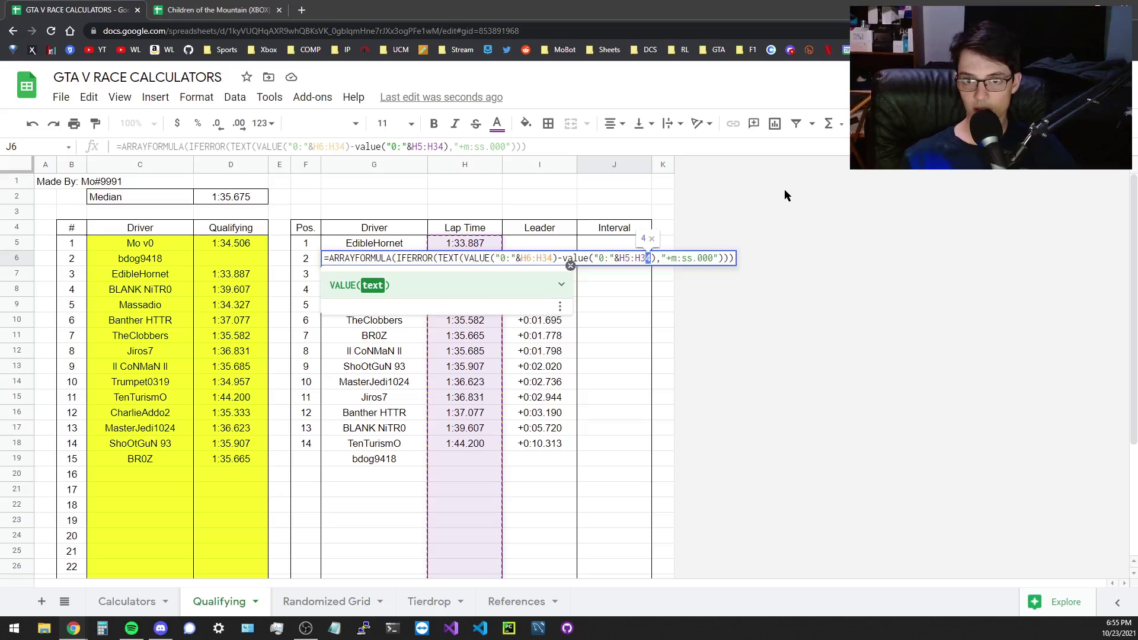
key("BackSpace")
key("ctrl+z")
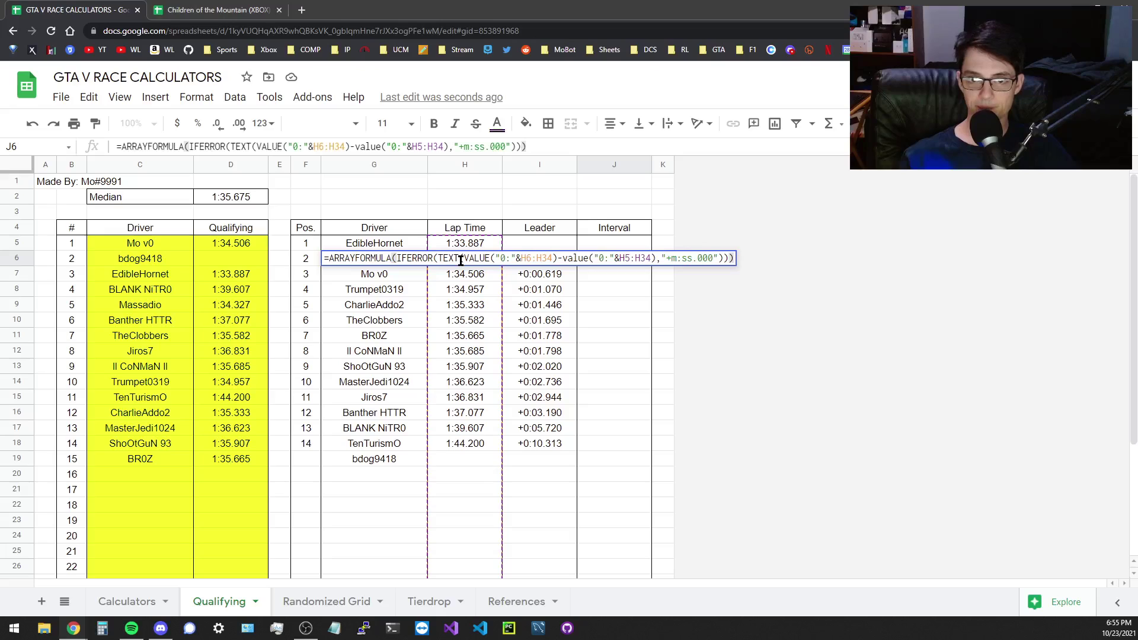
key("Return")
Clear the old INDEX/MATCH formulas from J7 downward in the Interval column so the J6 array formula can expand
key("Up")
scroll(461, 265, "down", 2)
key("Down")
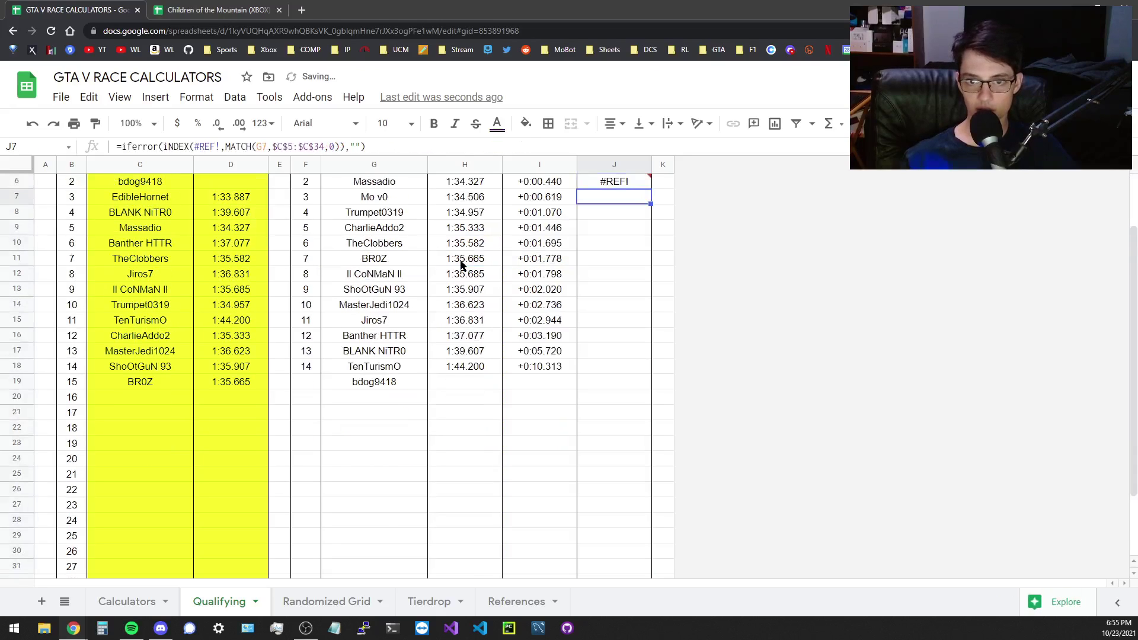
key("ctrl+shift+Down")
key("Delete")
key("Up")
key("Up")
key("Up")
key("Up")
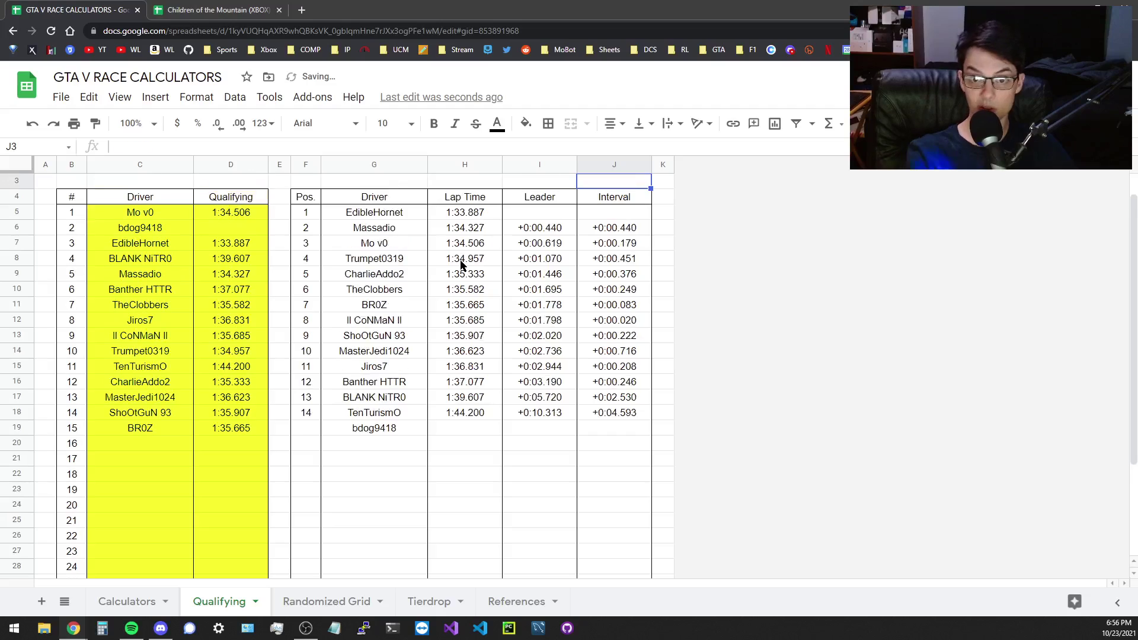
scroll(622, 287, "up", 1)
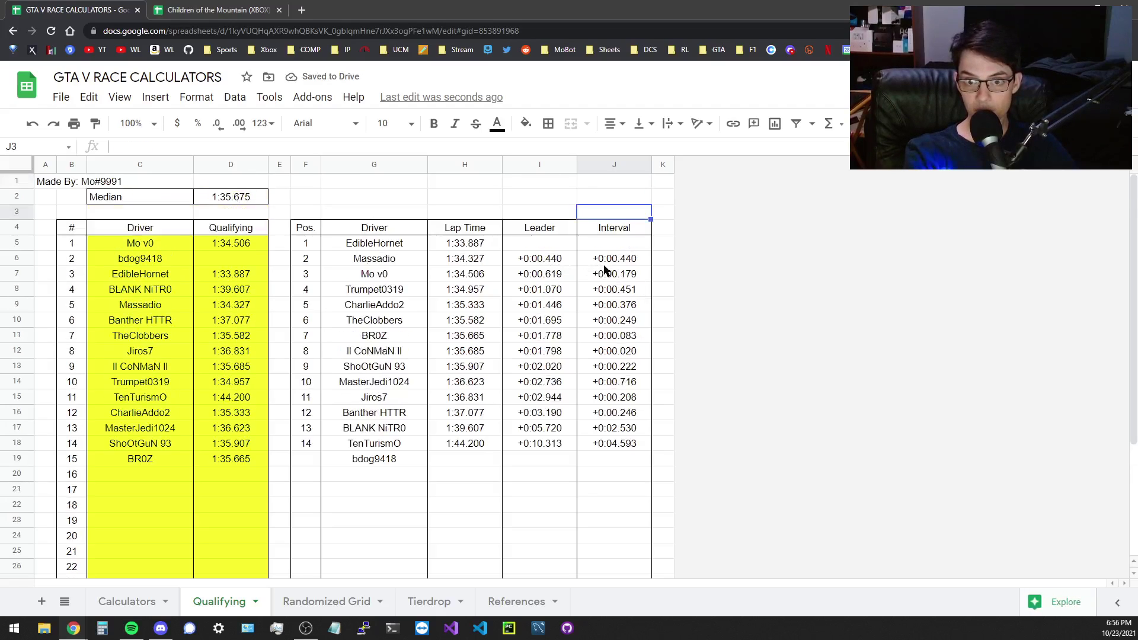
Review the Interval formula in J6, including its ARRAYFORMULA function, and leave it unchanged
left_click(626, 259)
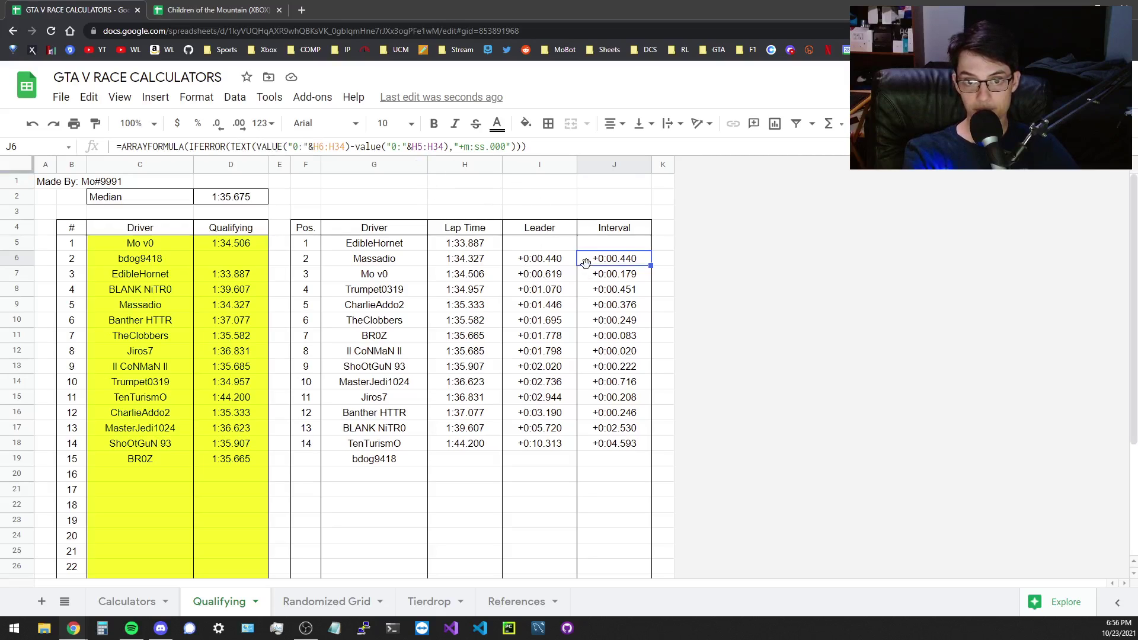
left_click(239, 146)
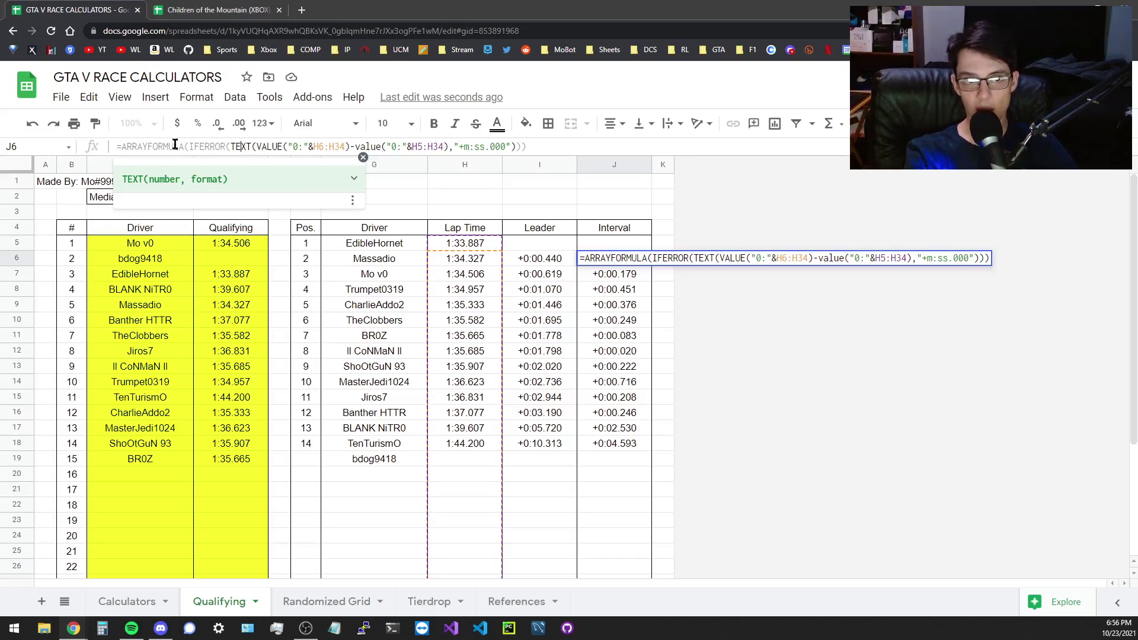
double_click(152, 147)
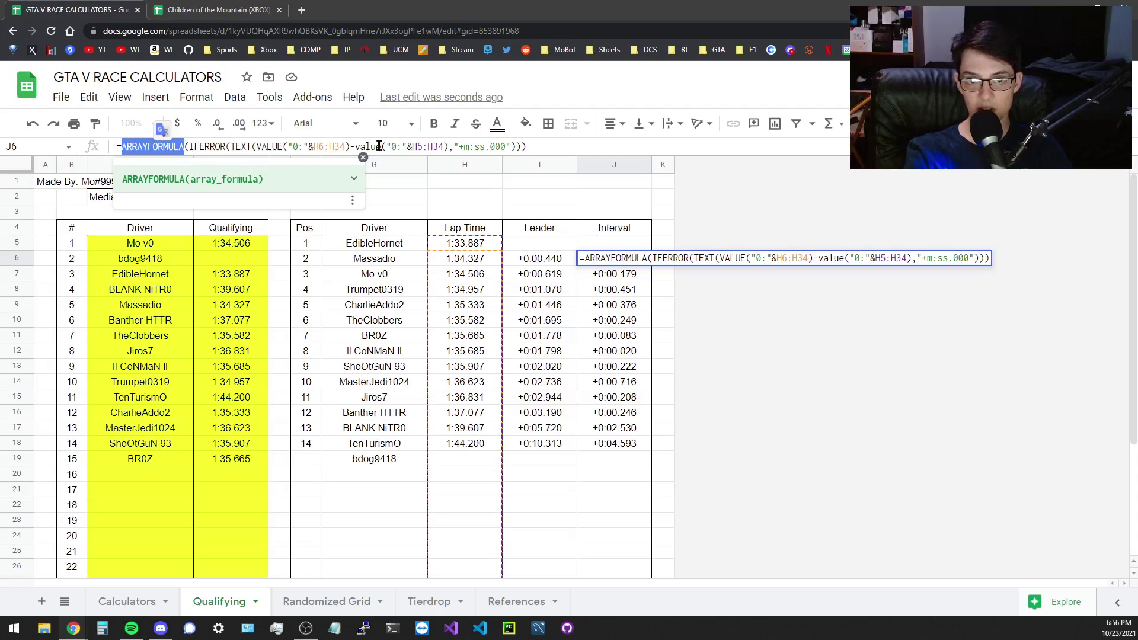
key("Escape")
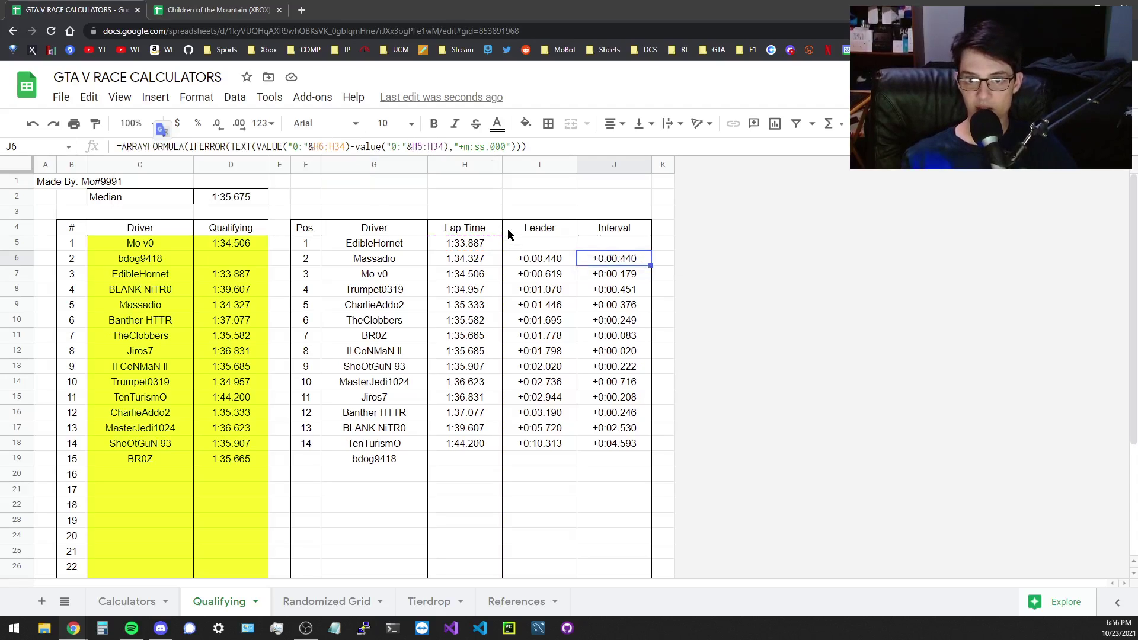
Go through the Interval column cell by cell from J6 to J18 and back to check the expanded values
key("Down")
key("Down")
key("Down")
key("Down")
key("Down")
key("Down")
key("Down")
key("Down")
key("Down")
key("Down")
key("Down")
key("Down")
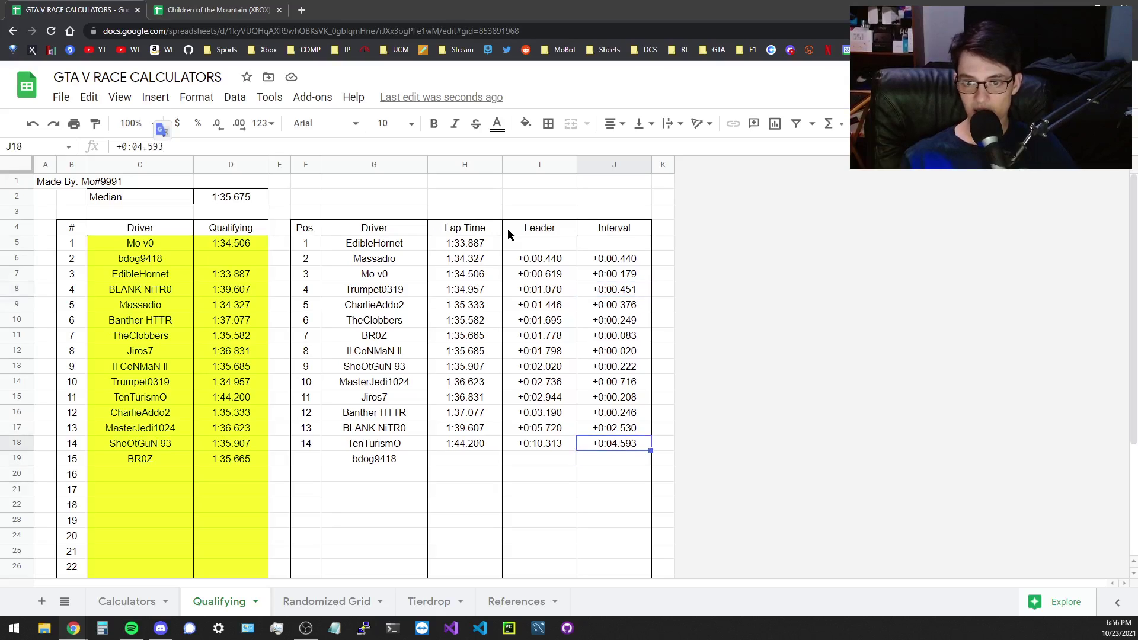
key("Up")
key("Up")
key("Up")
key("Up")
key("Up")
key("Up")
key("Up")
key("Up")
key("Up")
key("Up")
key("Up")
key("Up")
key("Up")
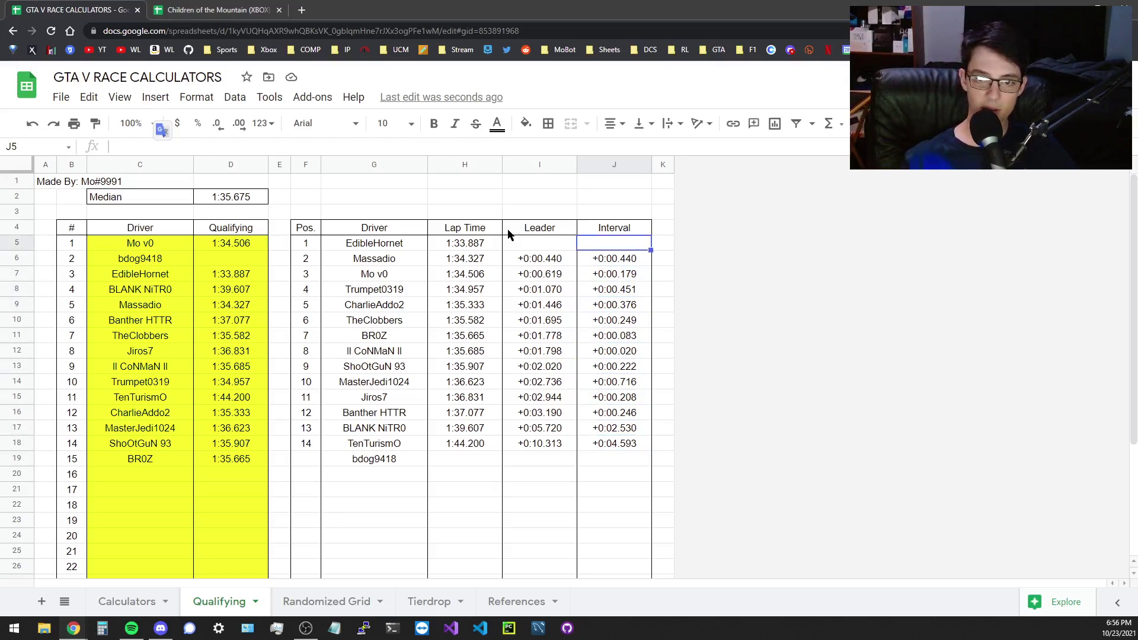
key("Left")
key("Up")
key("Down")
key("Down")
key("Right")
key("Down")
key("Up")
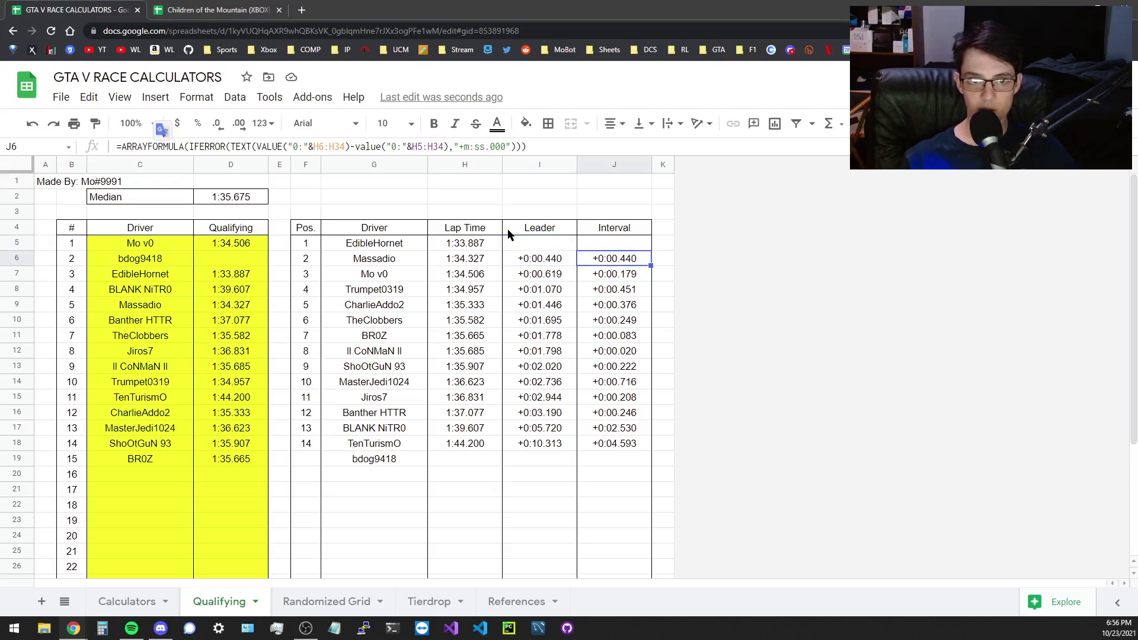
key("Left")
key("Left")
key("Up")
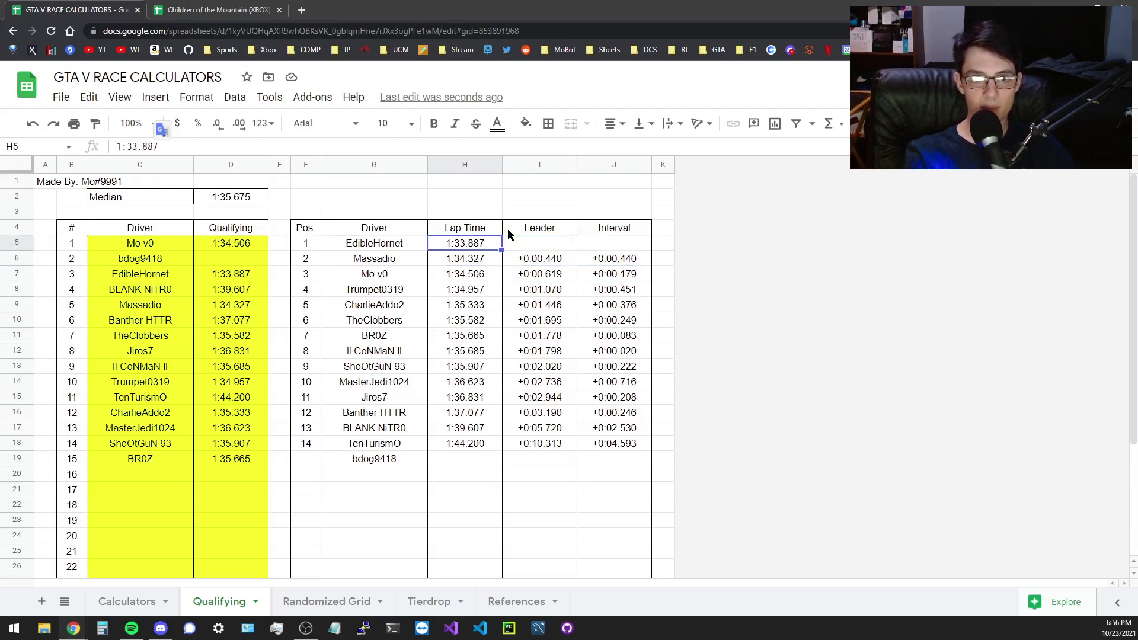
scroll(476, 286, "down", 3)
scroll(469, 292, "up", 3)
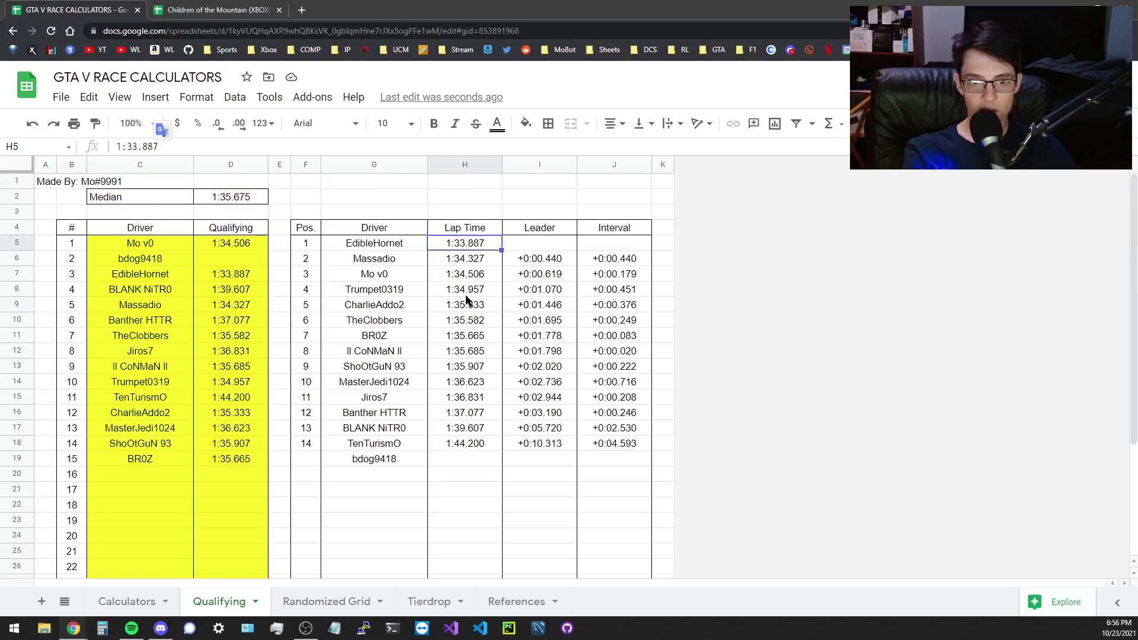